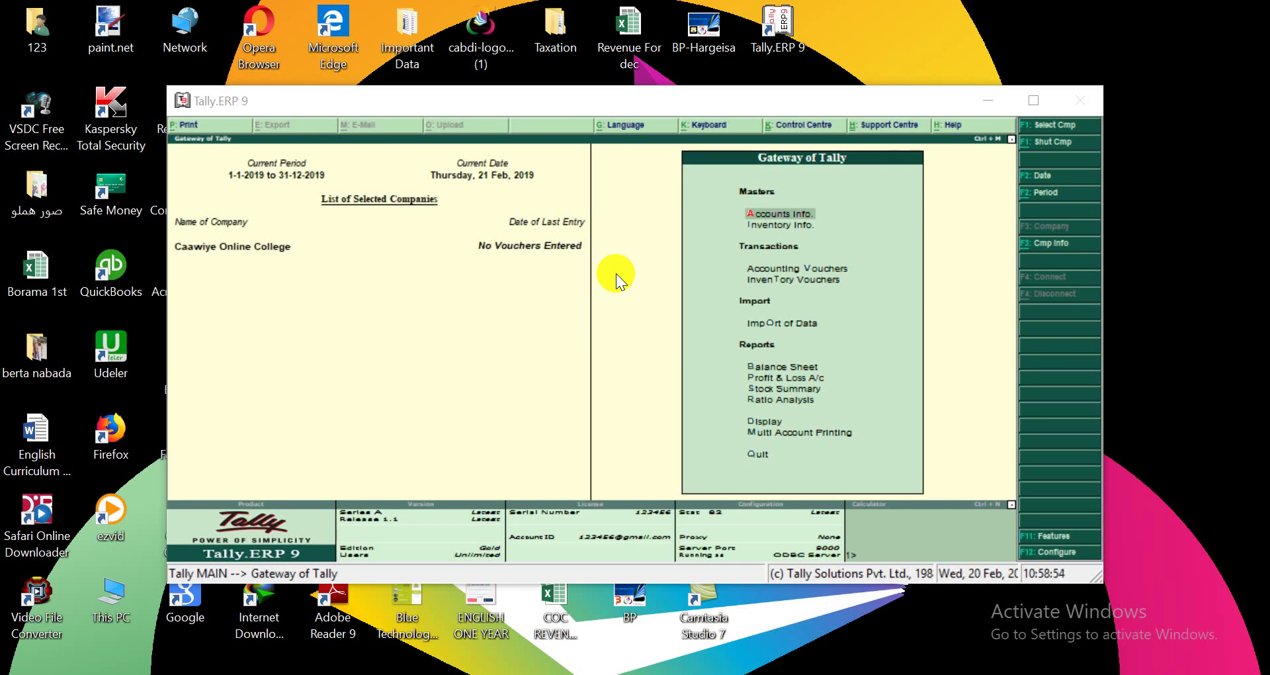
Open Accounts Info. from Gateway of Tally and go to the Ledgers menu.
{"action": "left_click", "coordinate": [781, 215]}
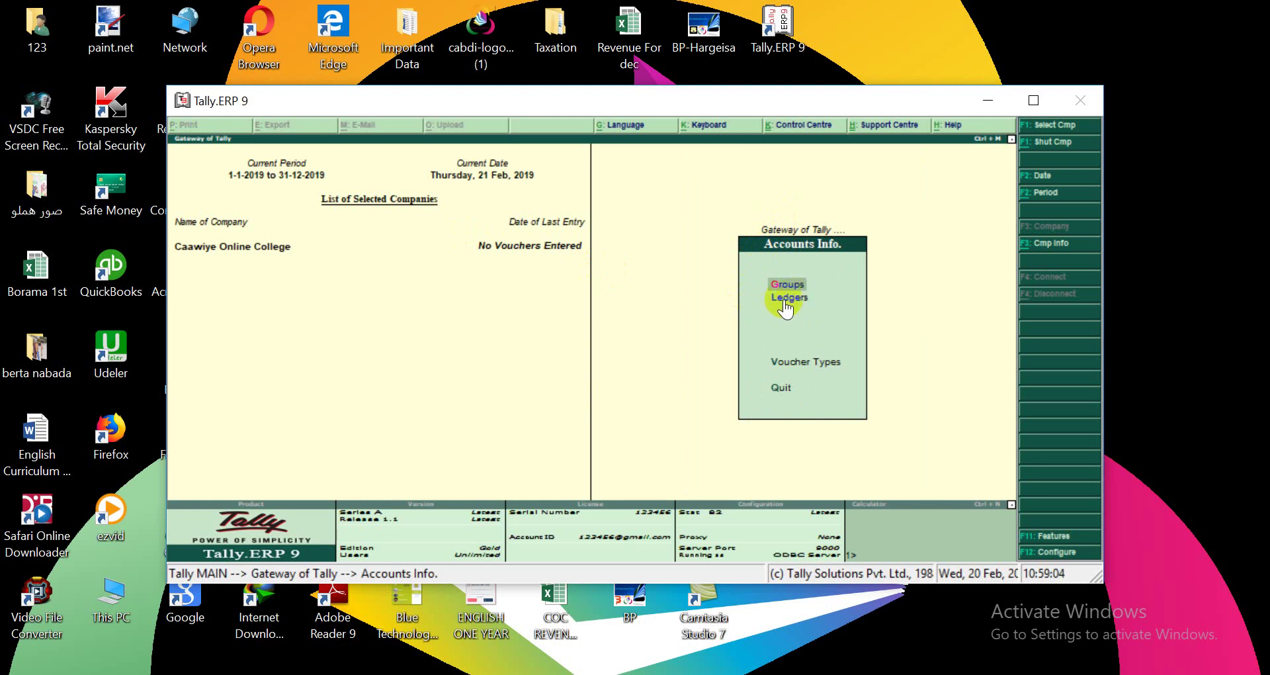
{"action": "left_click", "coordinate": [783, 301]}
{"action": "left_click", "coordinate": [786, 306]}
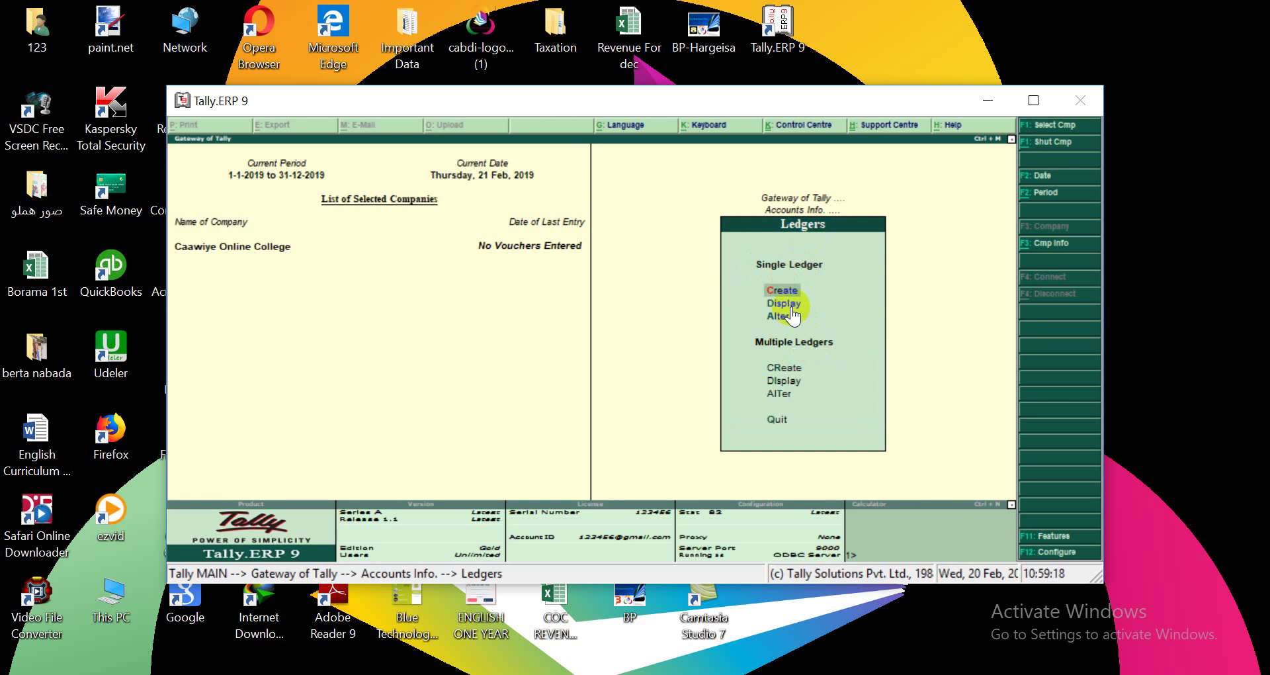
Create a single ledger with the person's name, keeping it under Capital Account.
{"action": "left_click", "coordinate": [779, 290]}
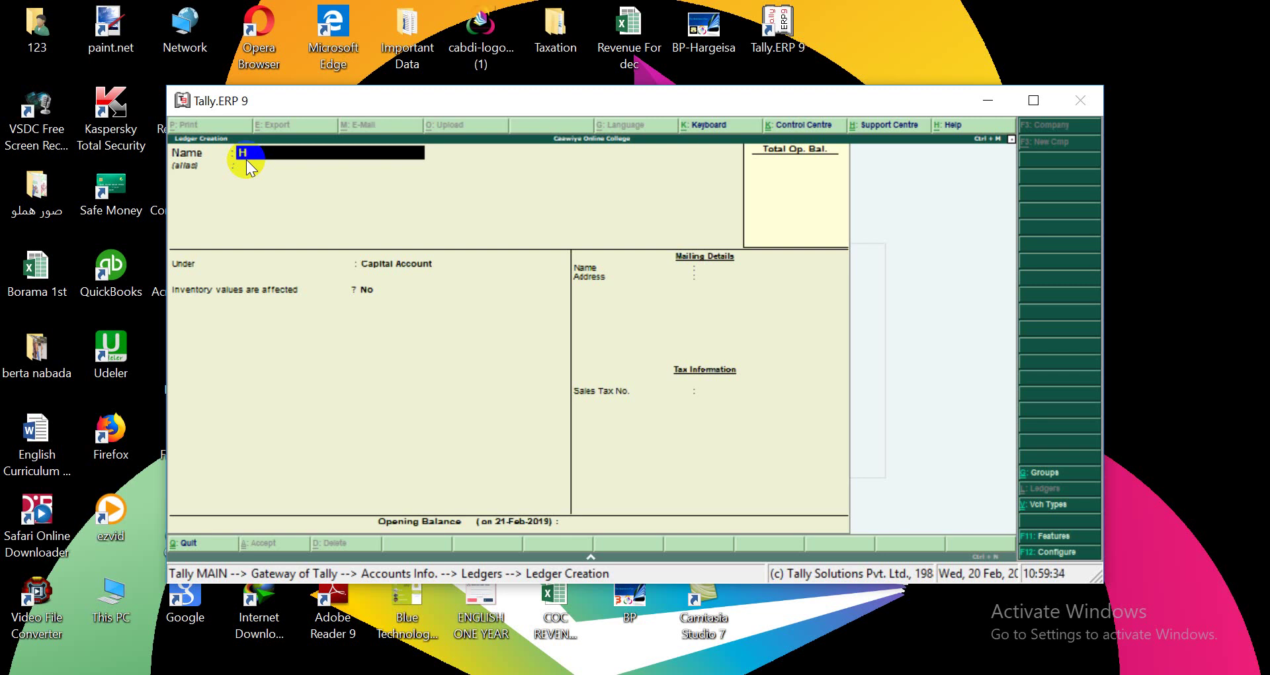
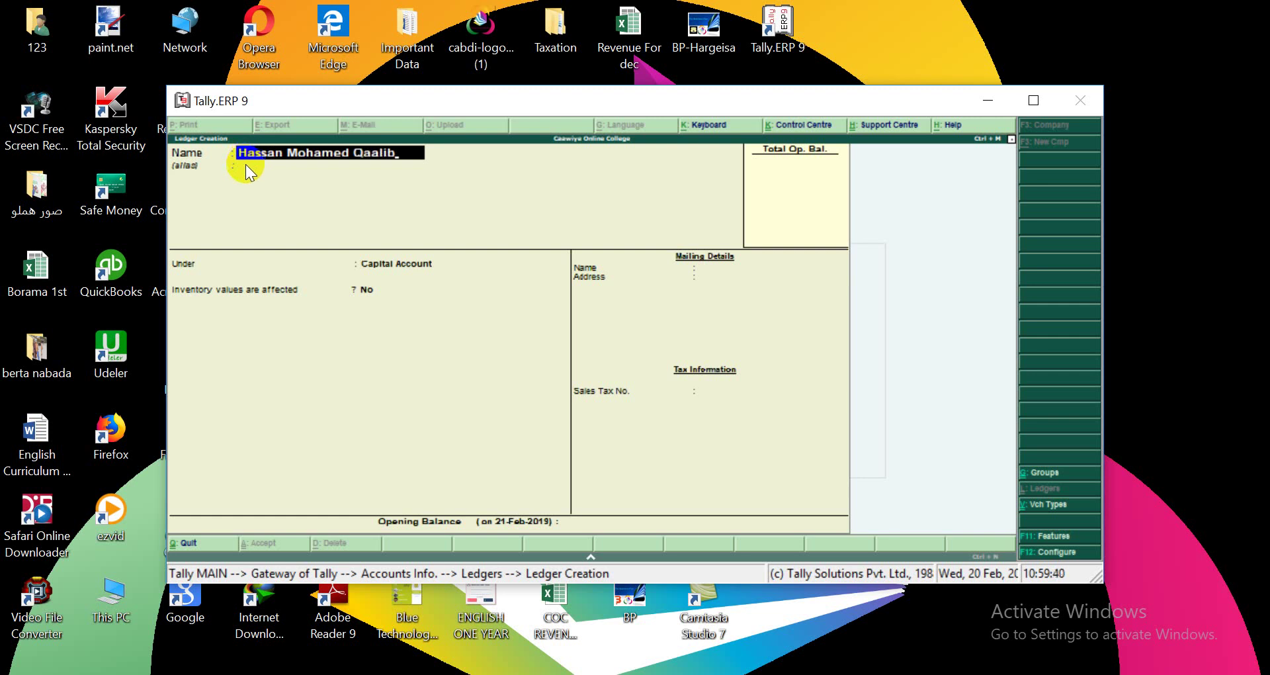
{"action": "key", "text": "Return"}
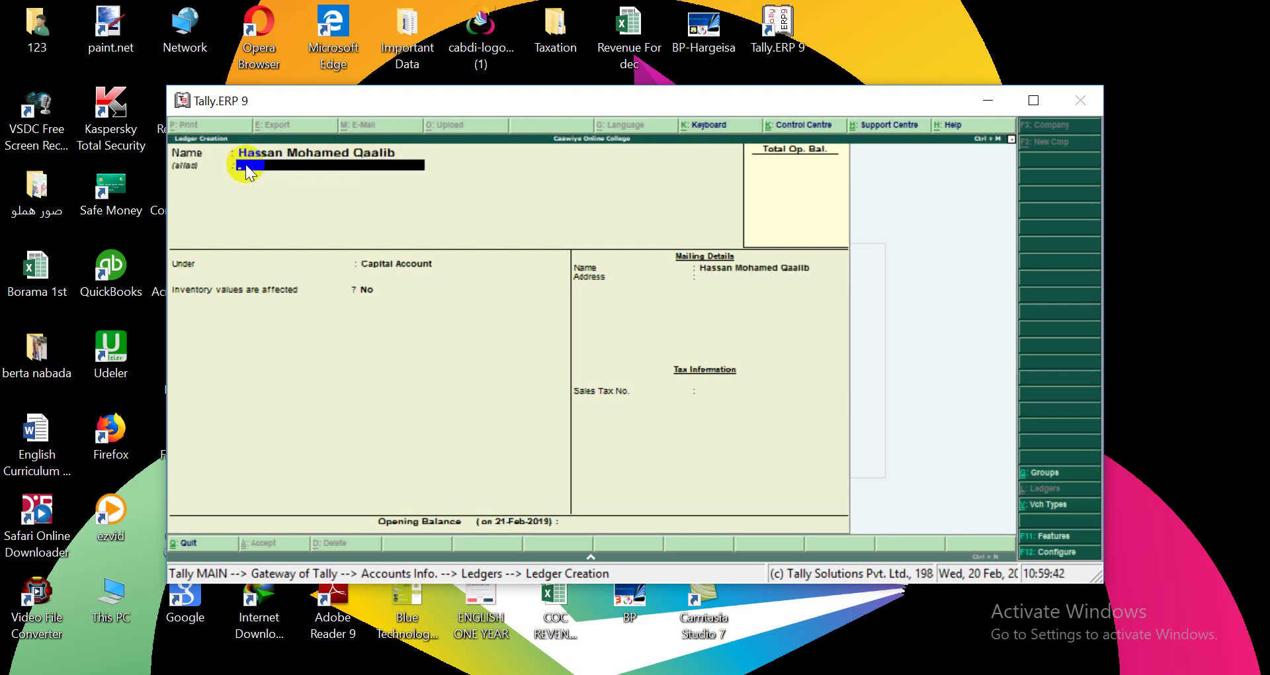
{"action": "key", "text": "Return"}
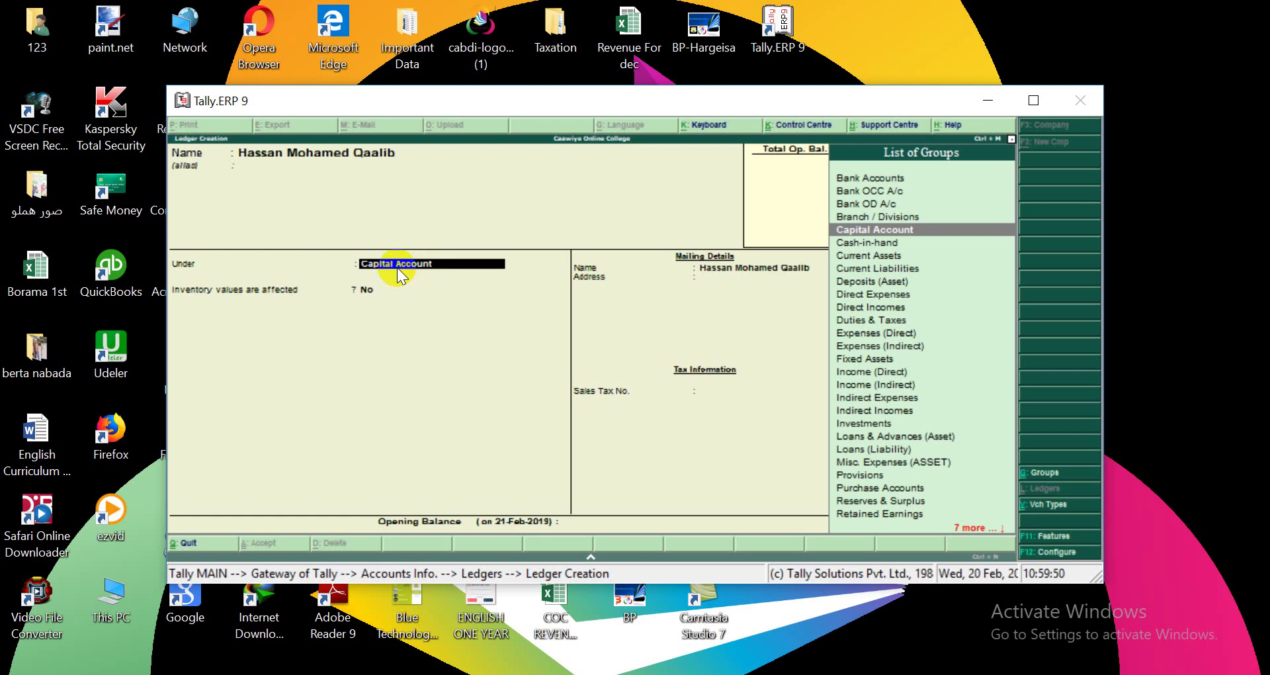
{"action": "key", "text": "Return"}
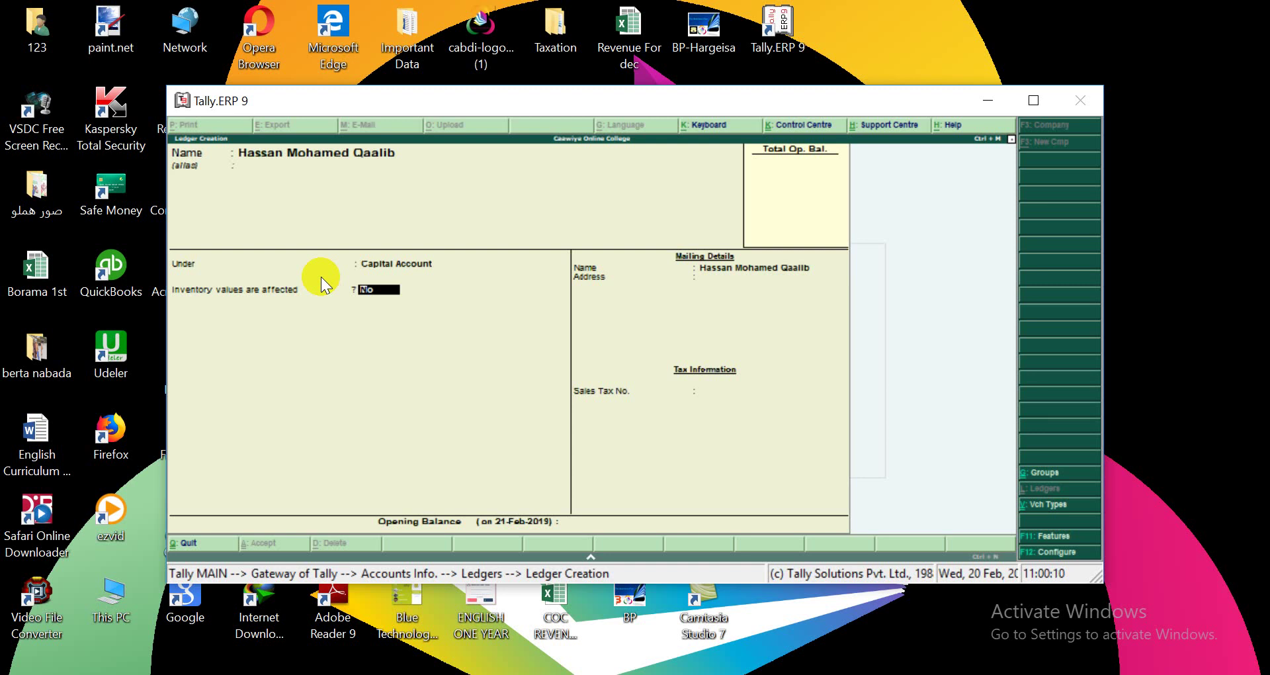
{"action": "key", "text": "Return"}
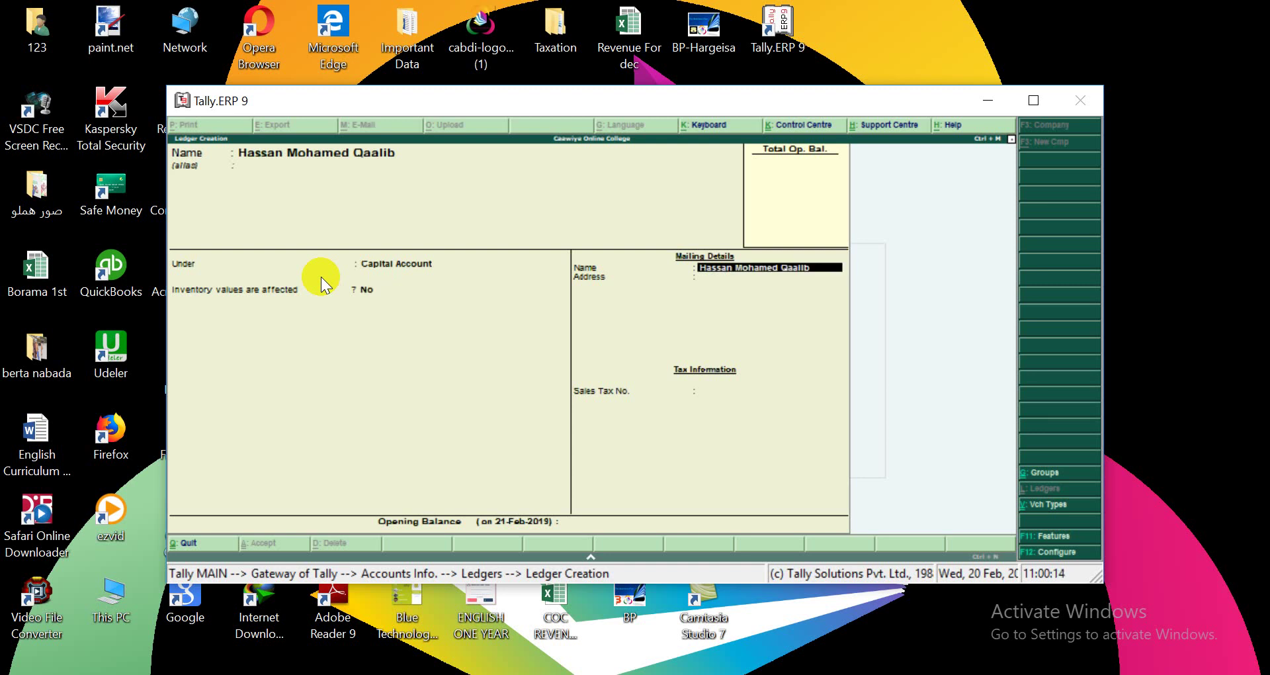
Enter the person's mailing address, leave the opening balance empty, and save the ledger.
{"action": "key", "text": "Return"}
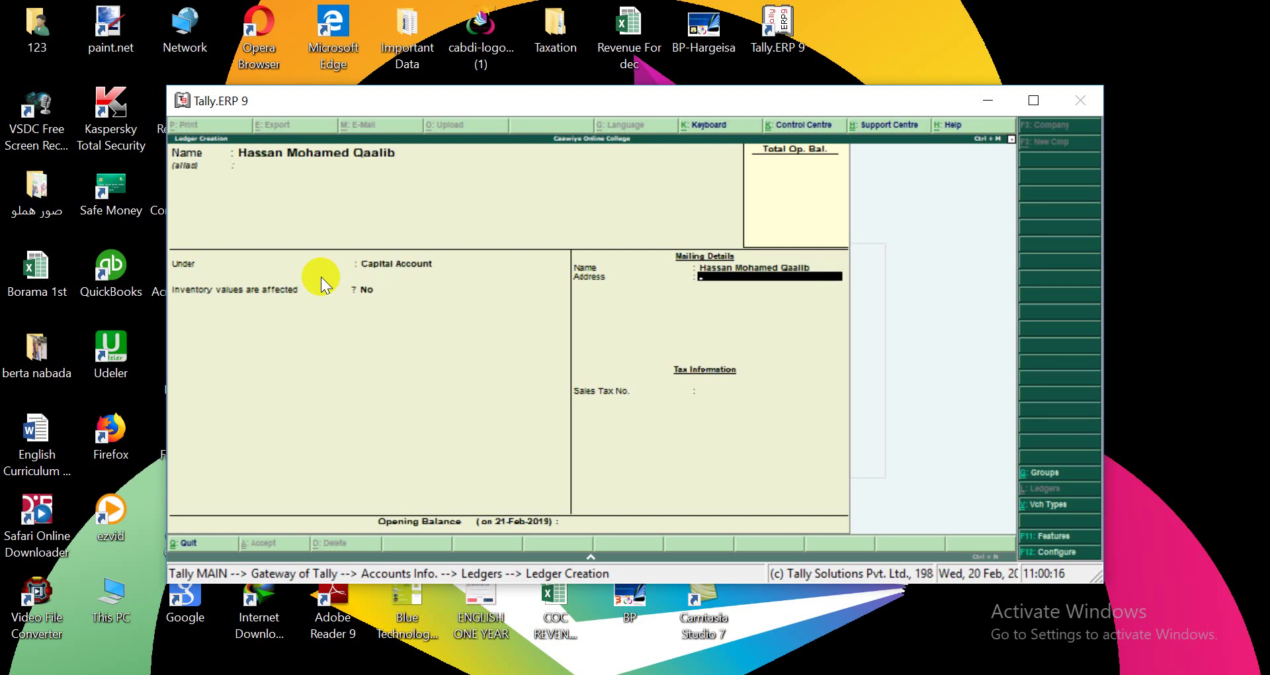
{"action": "type", "text": "Hat"}
{"action": "type", "text": "rgeisa"}
{"action": "key", "text": "Return"}
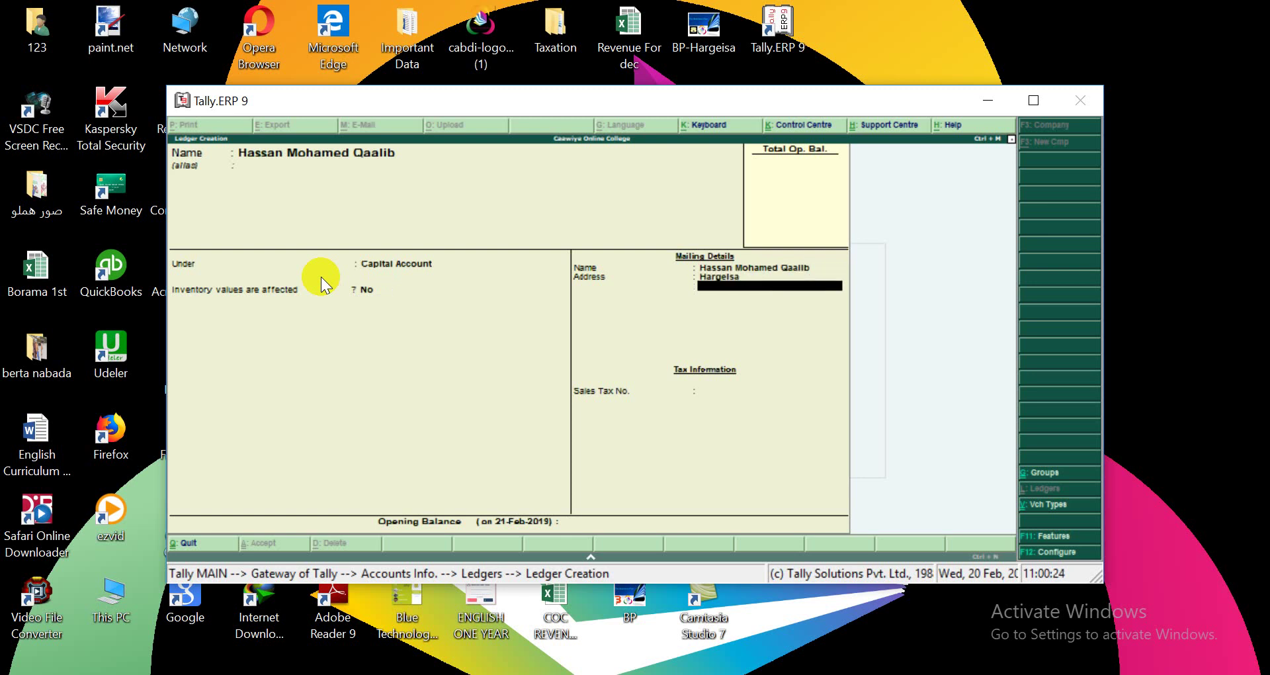
{"action": "key", "text": "Return"}
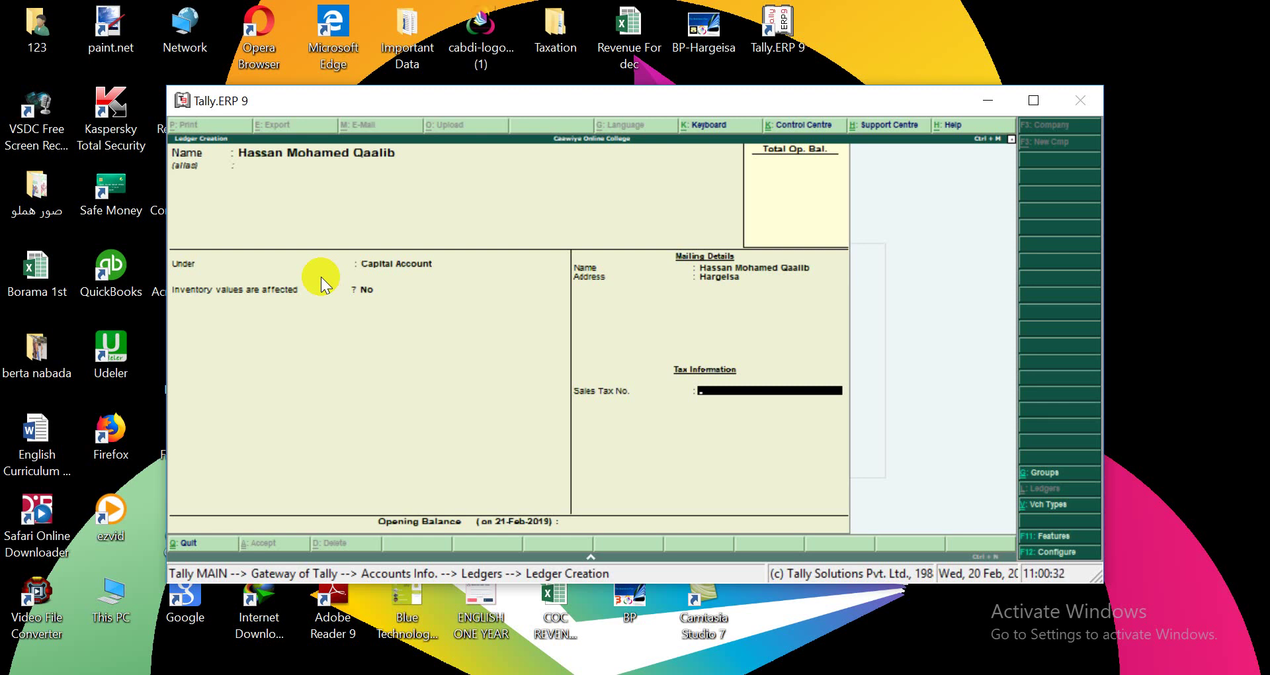
{"action": "key", "text": "Return"}
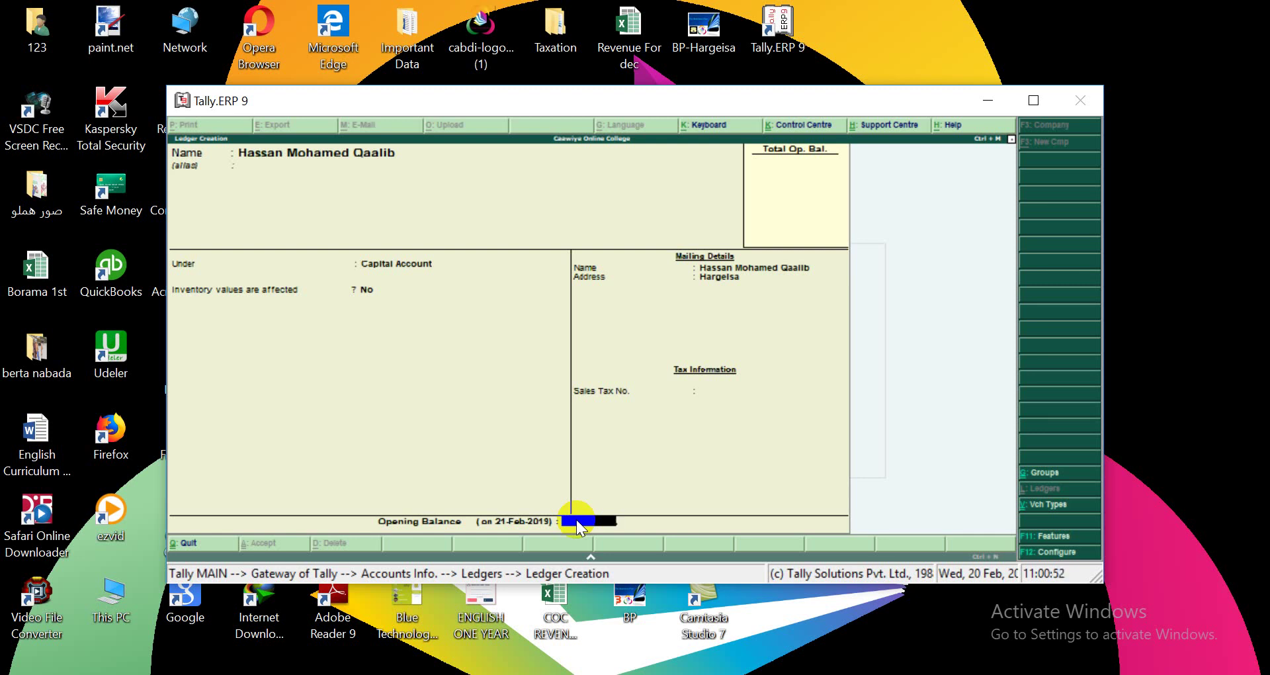
{"action": "key", "text": "Return"}
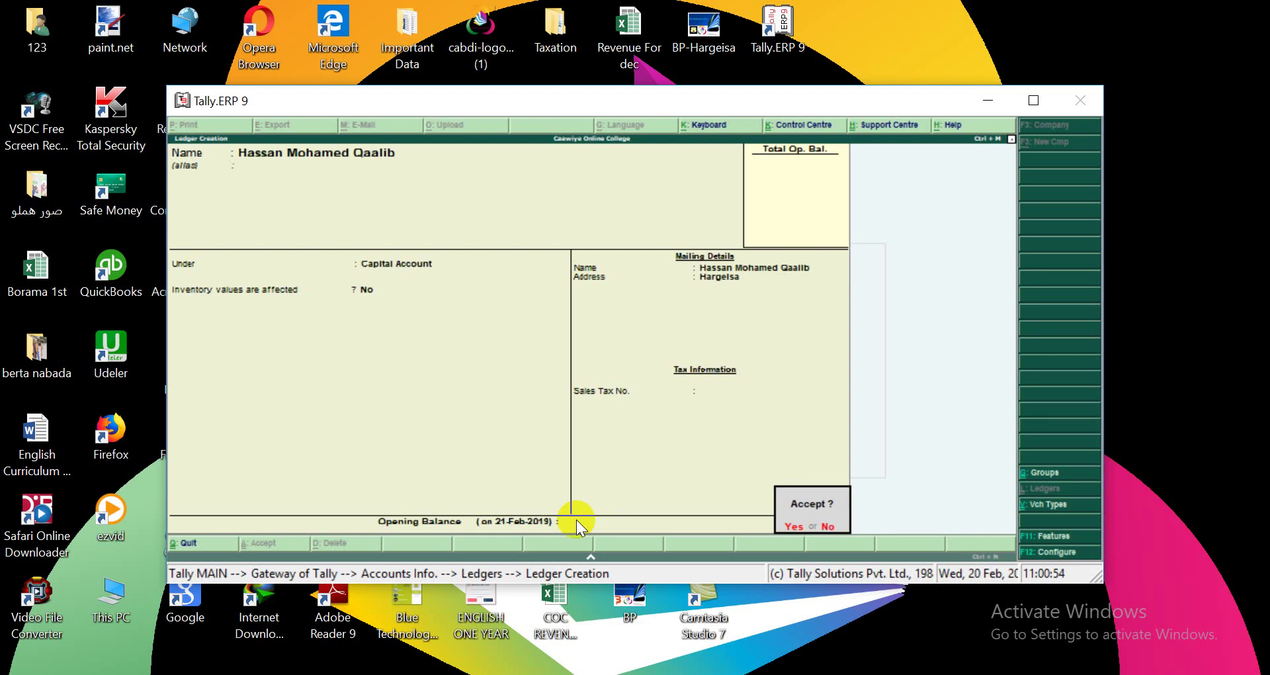
{"action": "left_click", "coordinate": [792, 529]}
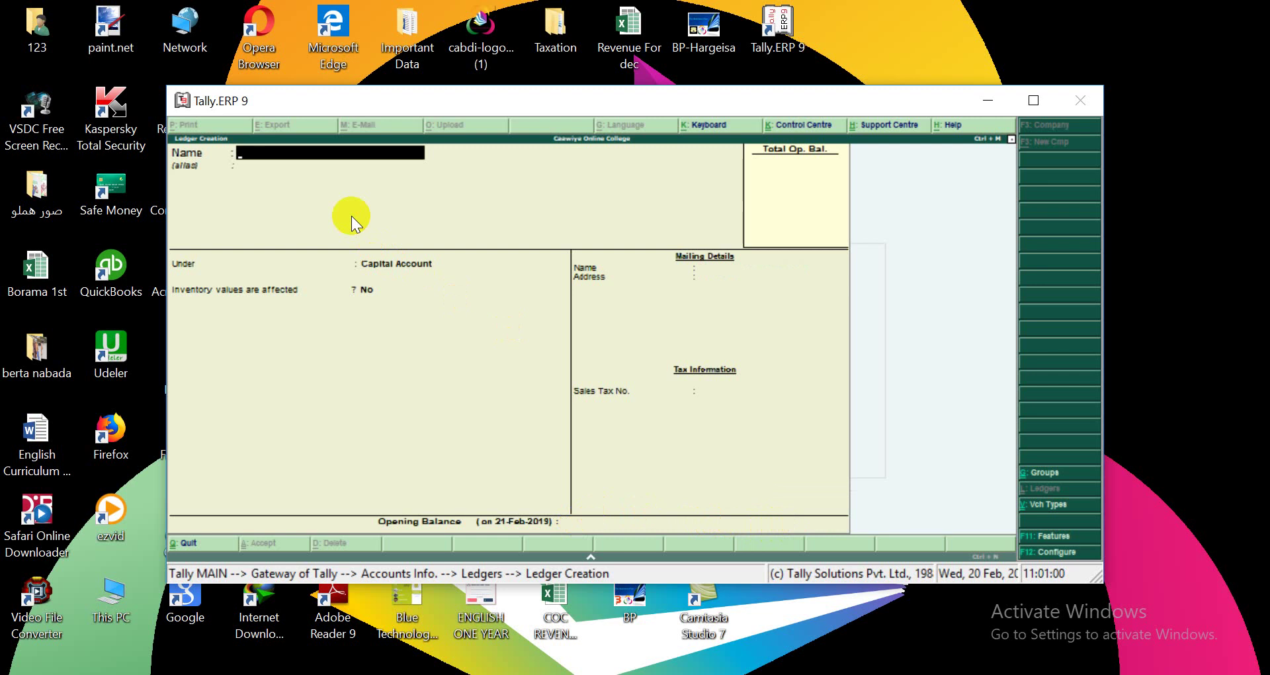
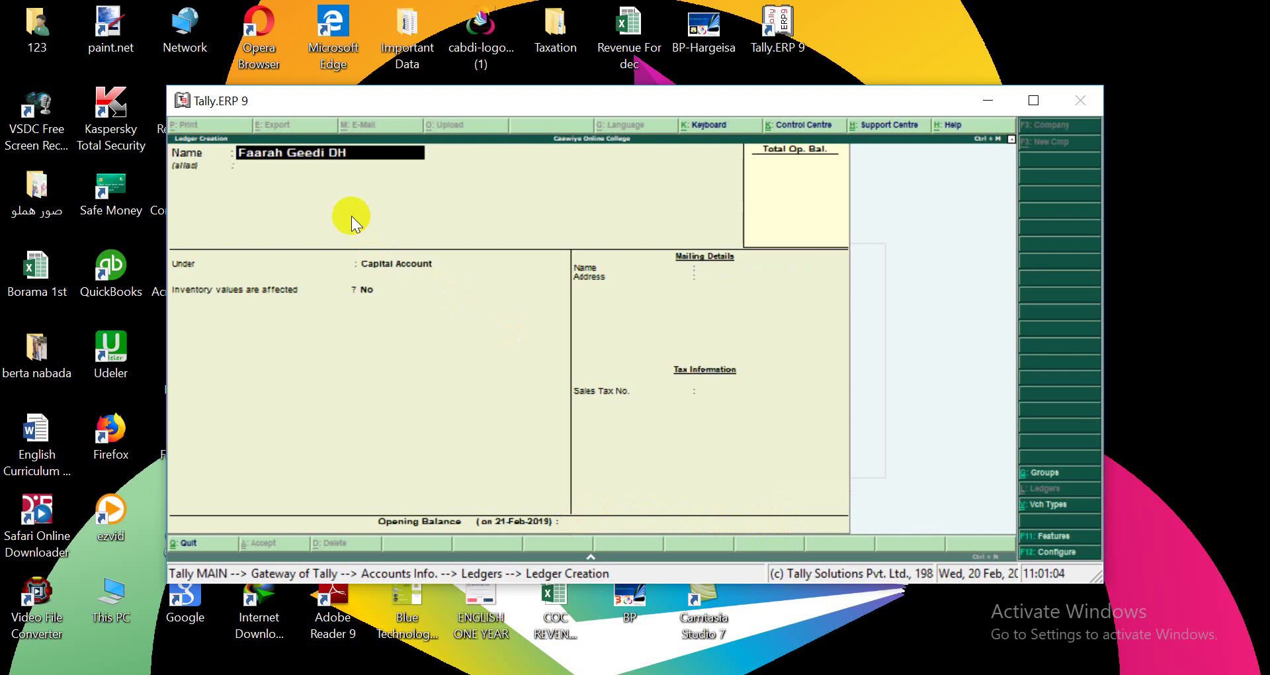
Enter the second person's name as a new Capital Account ledger, correcting a typo.
{"action": "key", "text": "Return"}
{"action": "key", "text": "Return"}
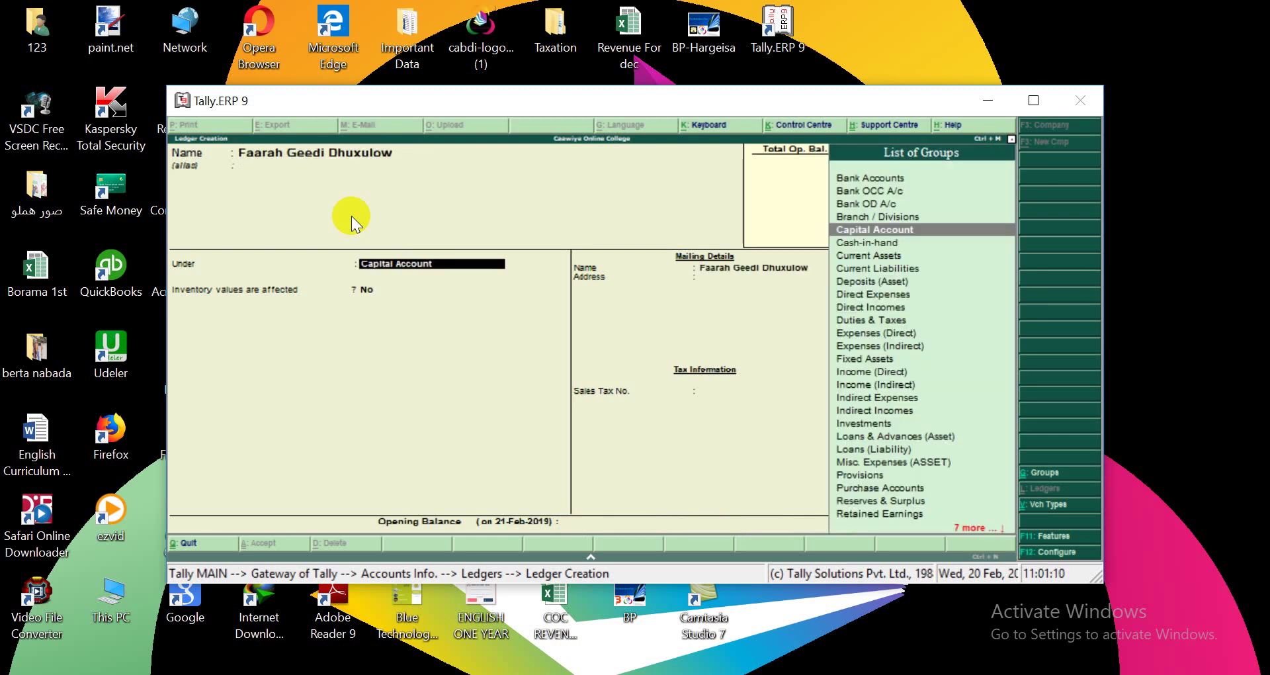
{"action": "key", "text": "Return"}
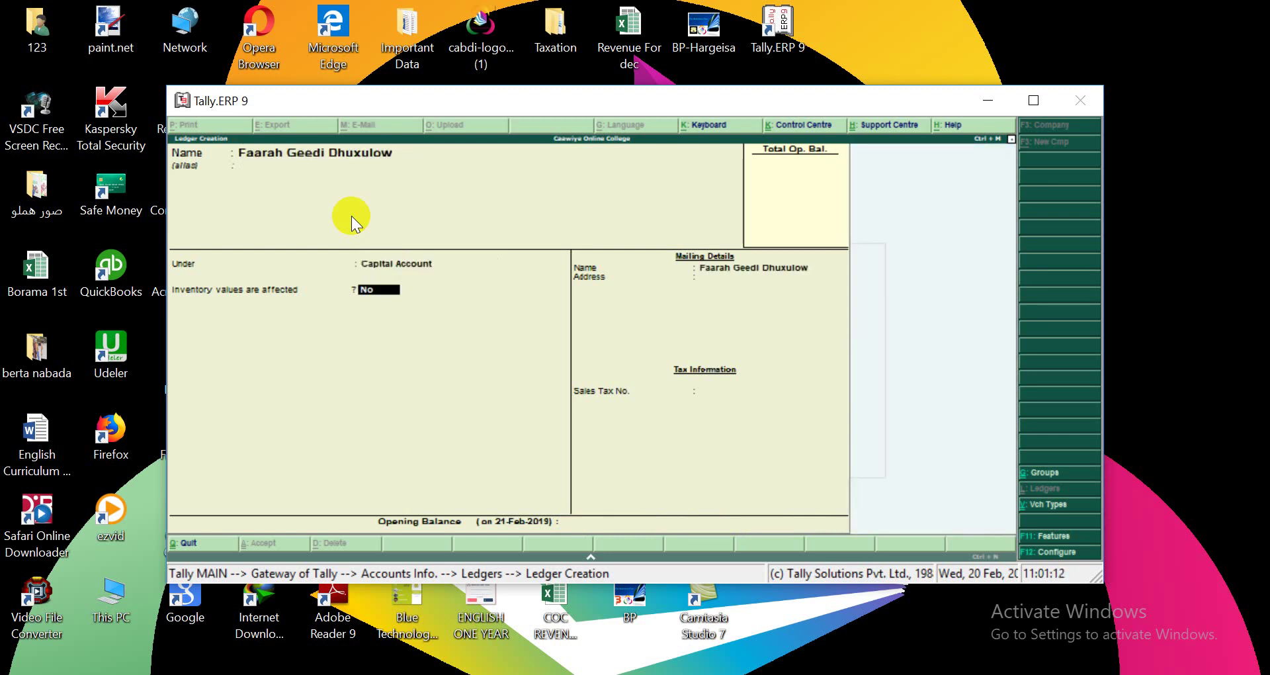
{"action": "key", "text": "Return"}
Fill in the person's mailing address and save the ledger without an opening balance.
{"action": "key", "text": "Return"}
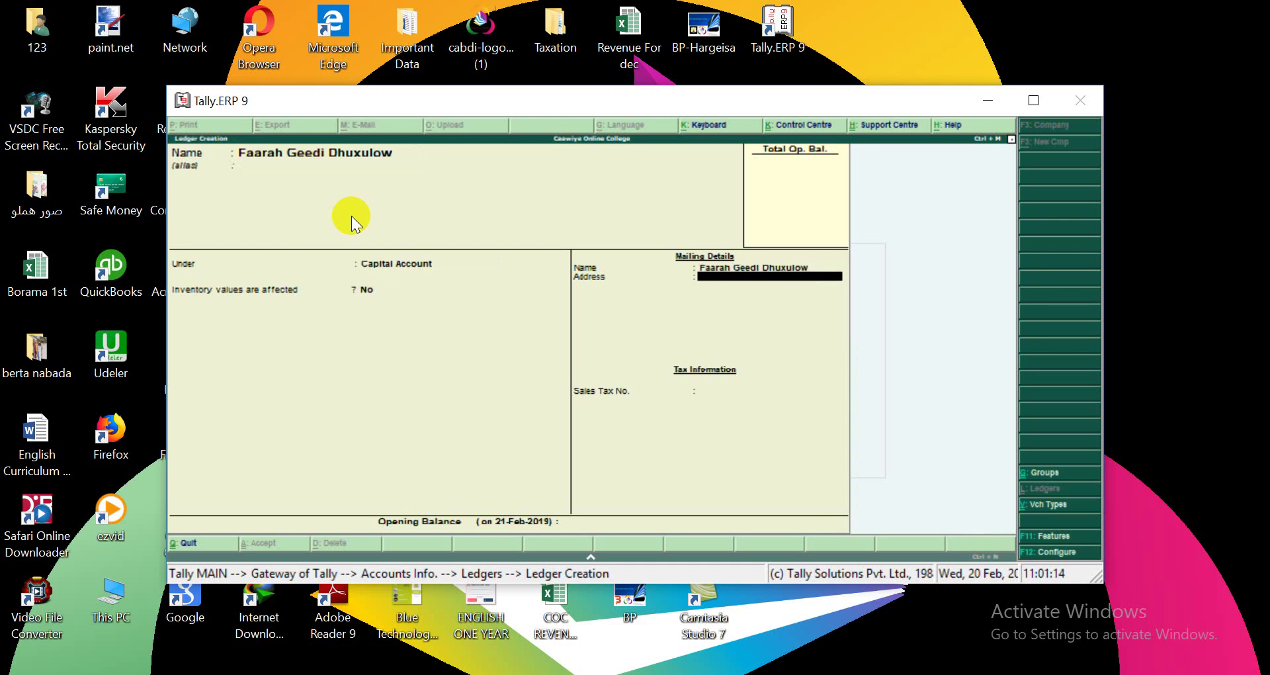
{"action": "type", "text": "Mogadishu"}
{"action": "key", "text": "Return"}
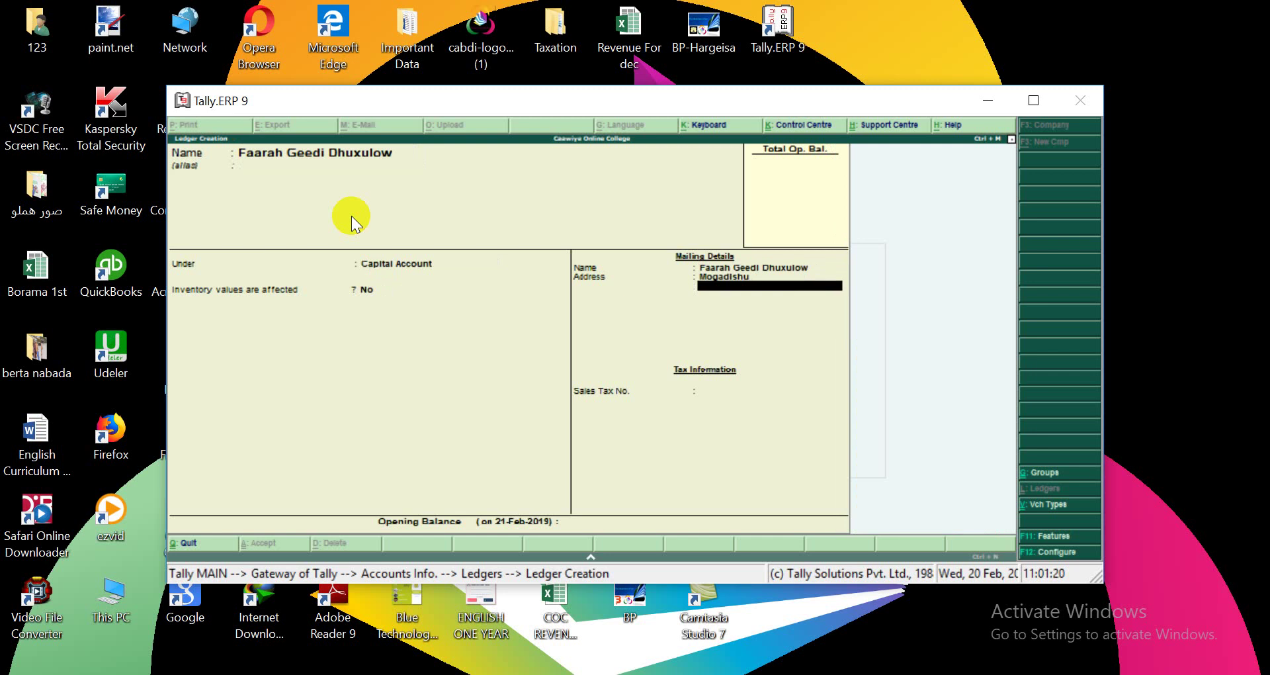
{"action": "key", "text": "Return"}
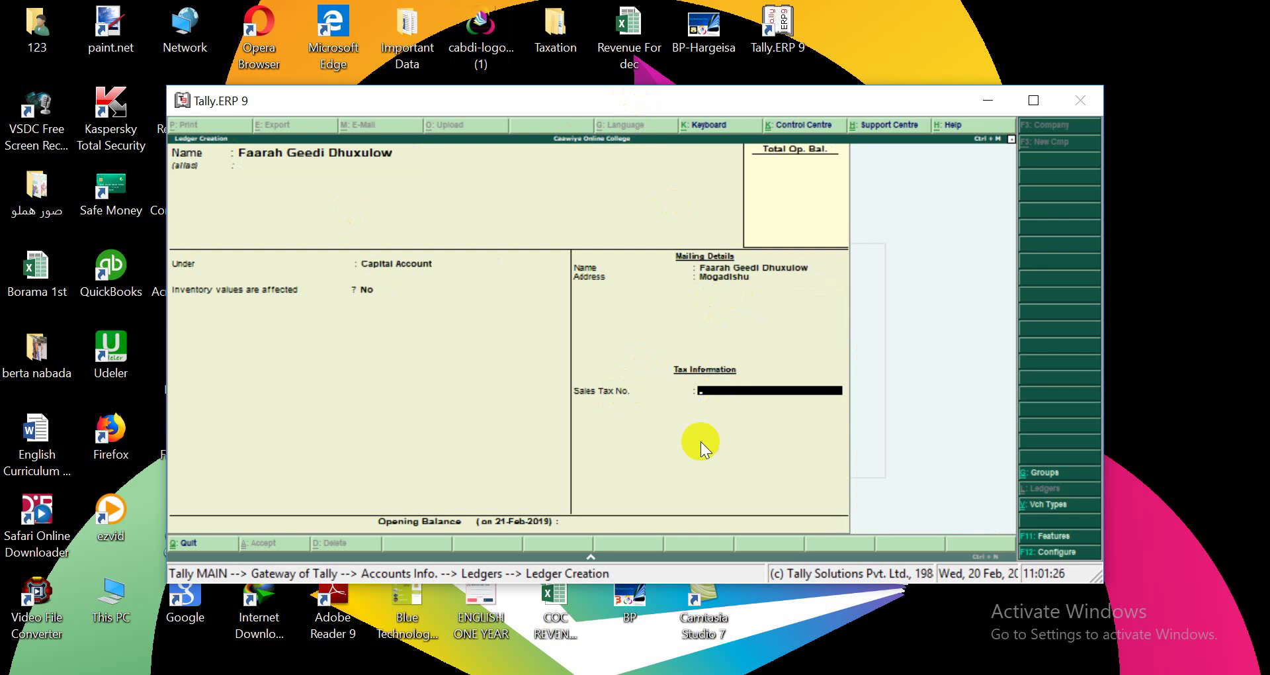
{"action": "key", "text": "Return"}
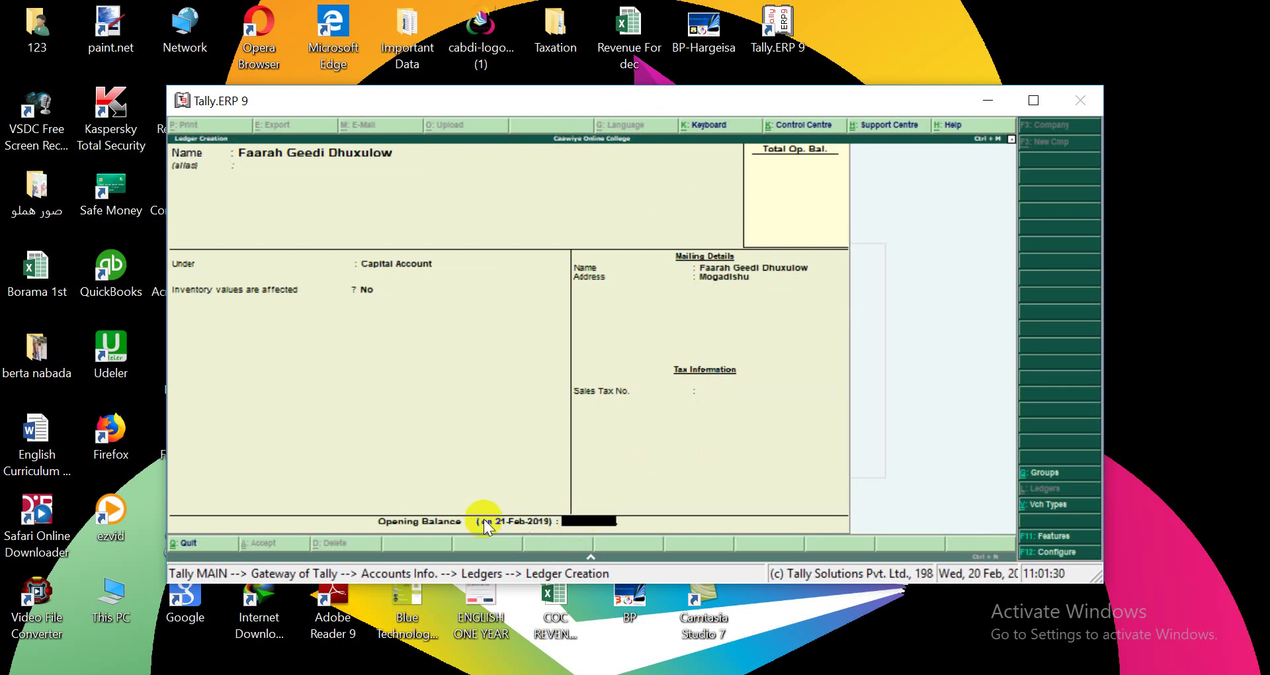
{"action": "left_click", "coordinate": [588, 521]}
{"action": "key", "text": "Return"}
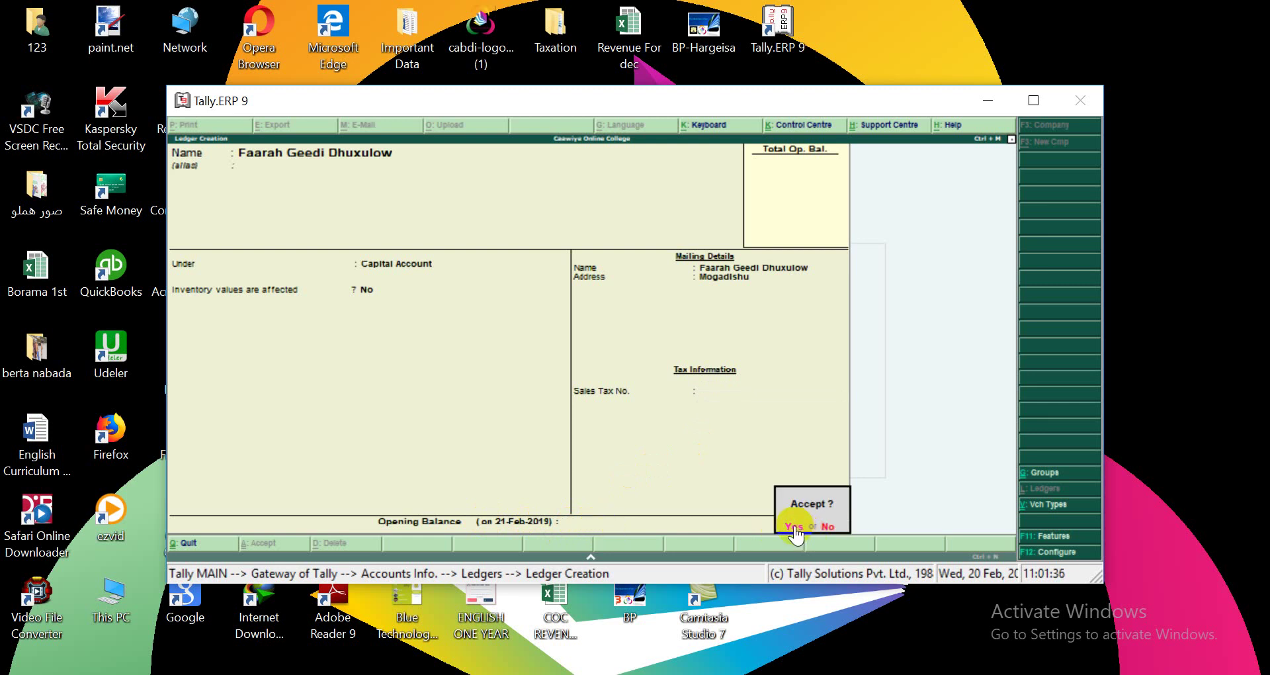
{"action": "left_click", "coordinate": [795, 527]}
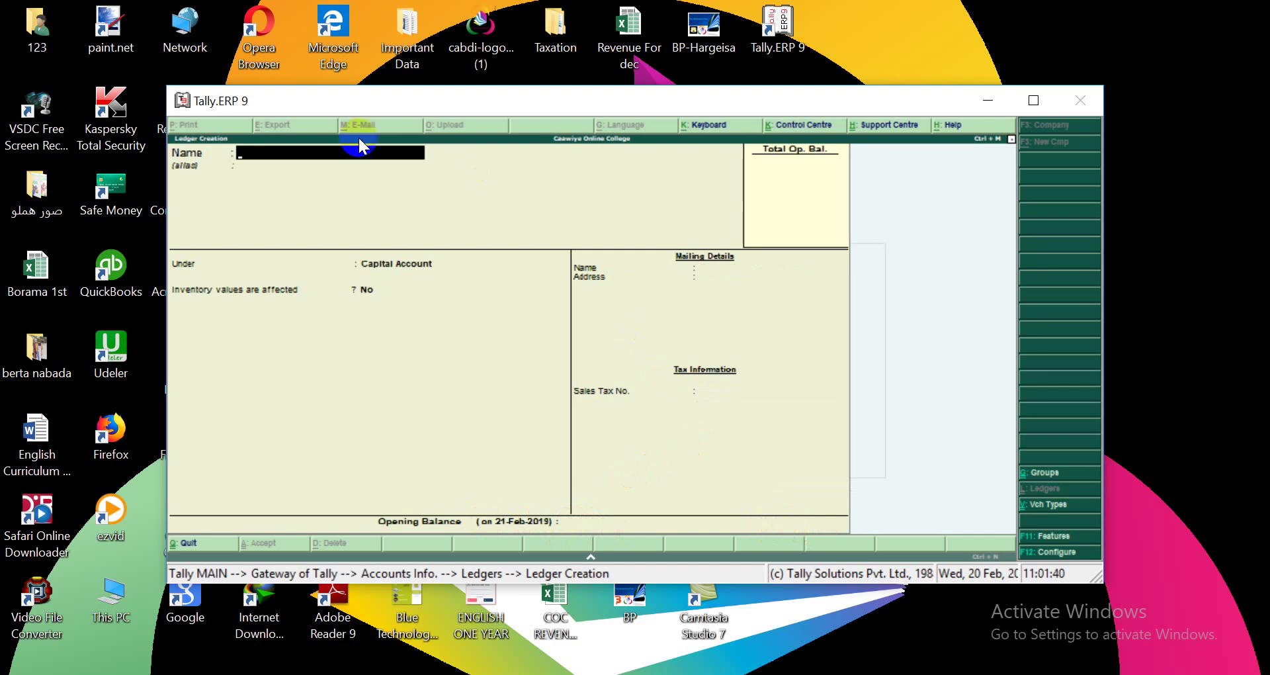
Name the ledger Salary For Security and place it under Direct Expenses.
{"action": "type", "text": "Sala"}
{"action": "type", "text": "Recurity"}
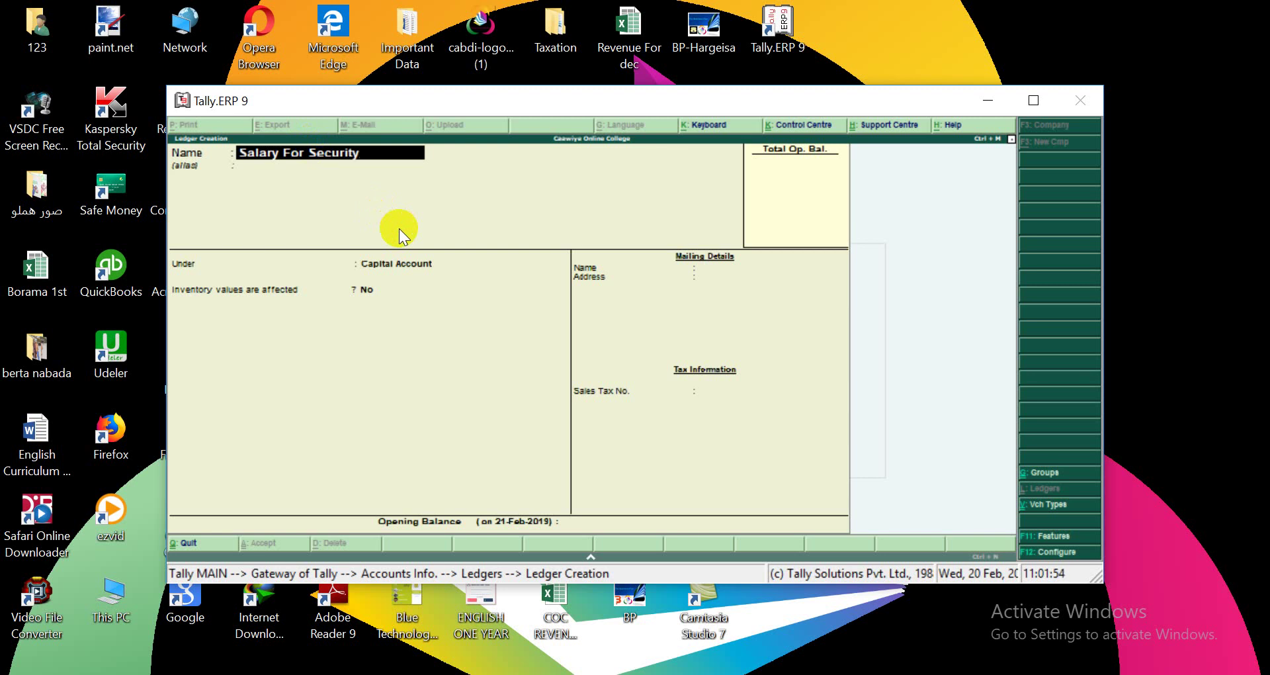
{"action": "key", "text": "Return"}
{"action": "key", "text": "Return"}
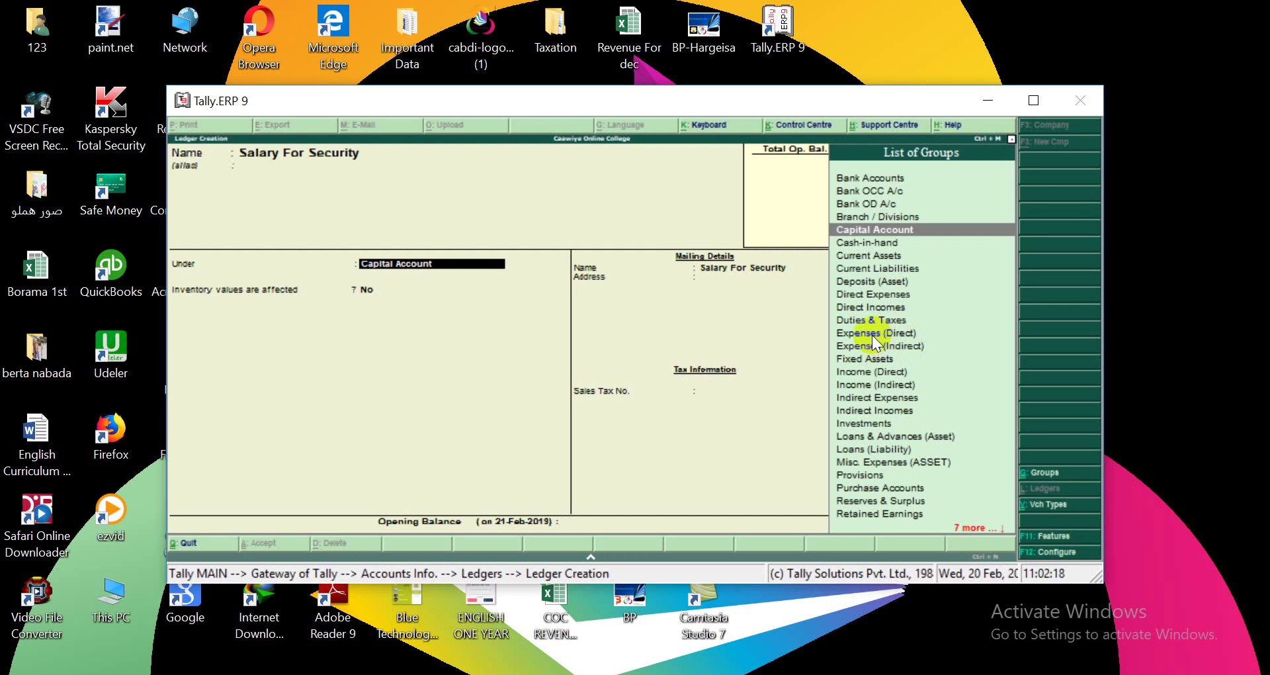
{"action": "left_click", "coordinate": [872, 334]}
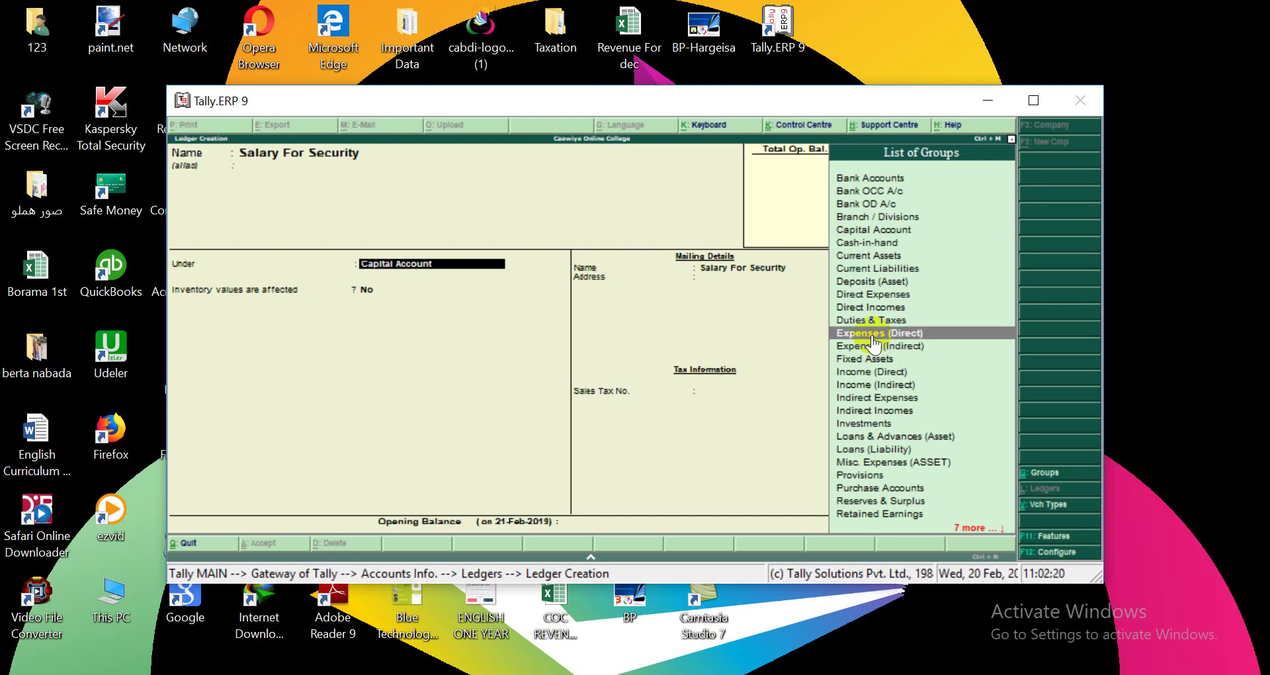
{"action": "left_click", "coordinate": [874, 339]}
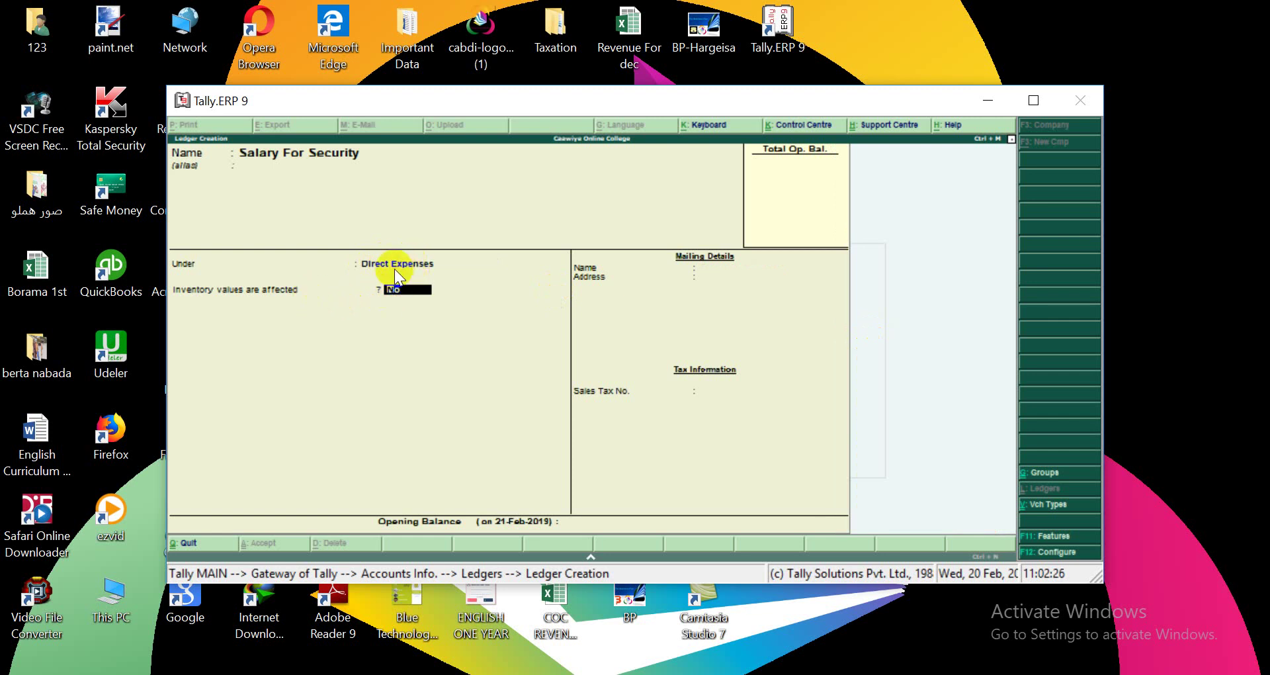
Set inventory values affected to No, save the ledger, and exit Ledger Creation.
{"action": "left_click", "coordinate": [394, 288]}
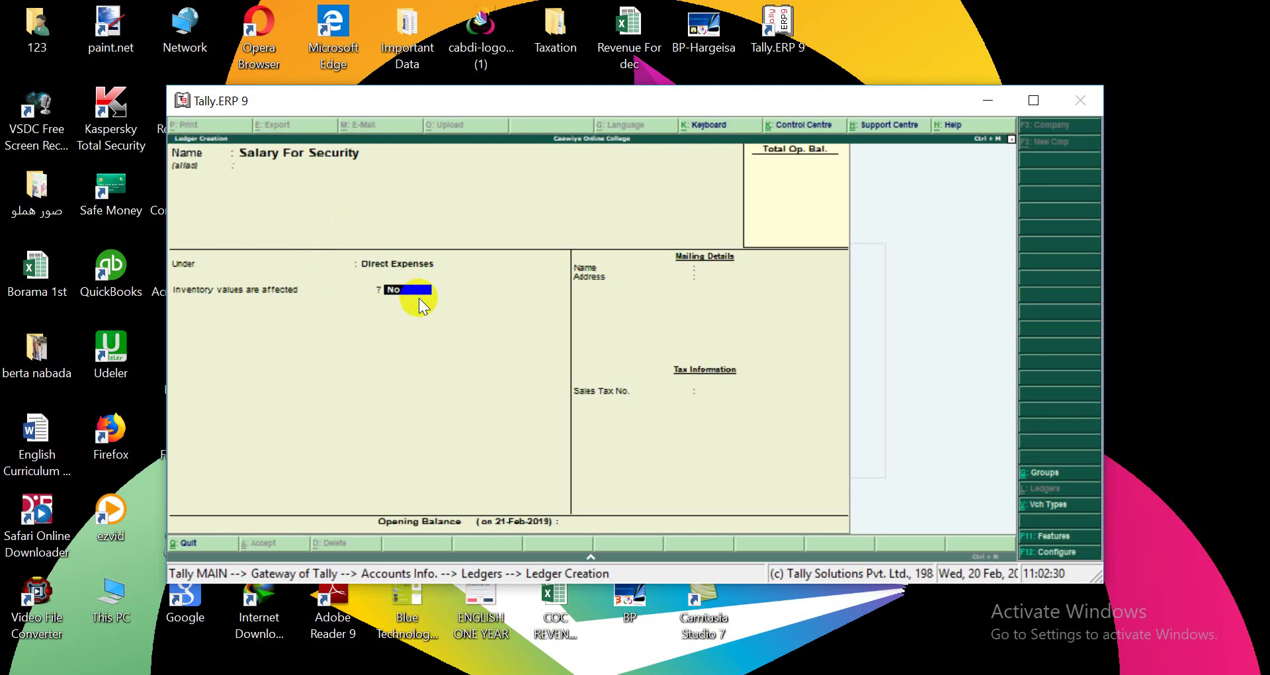
{"action": "key", "text": "Return"}
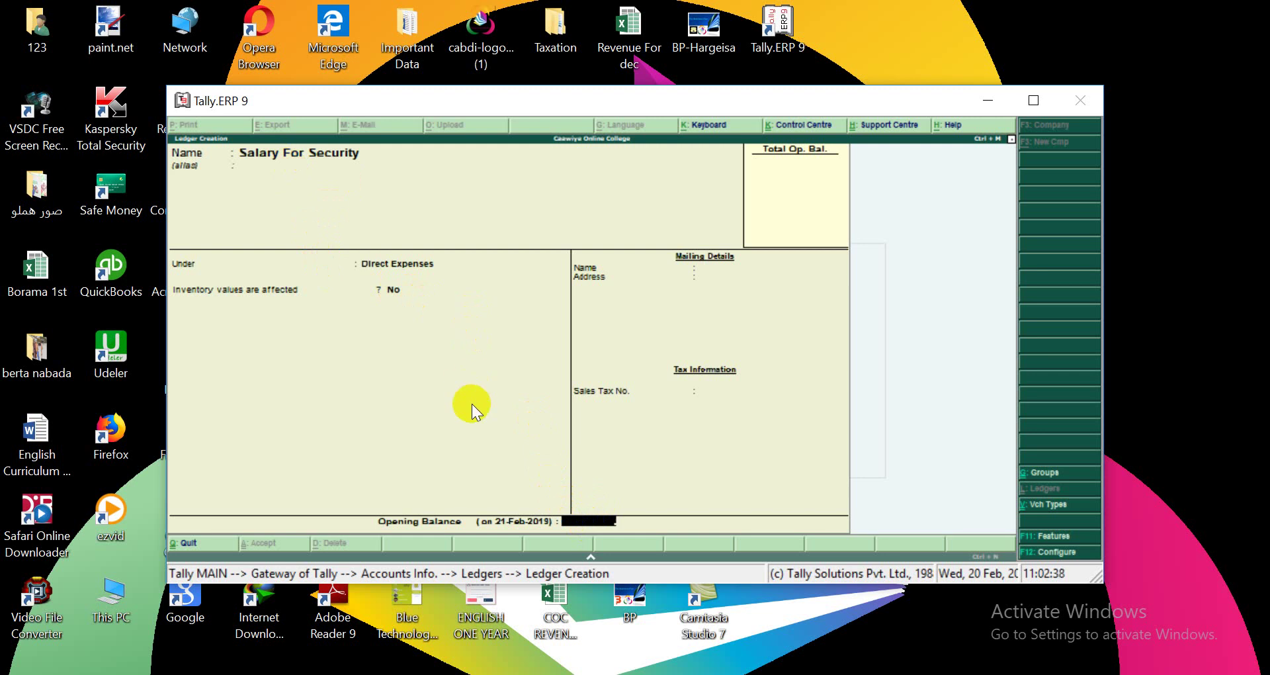
{"action": "key", "text": "Return"}
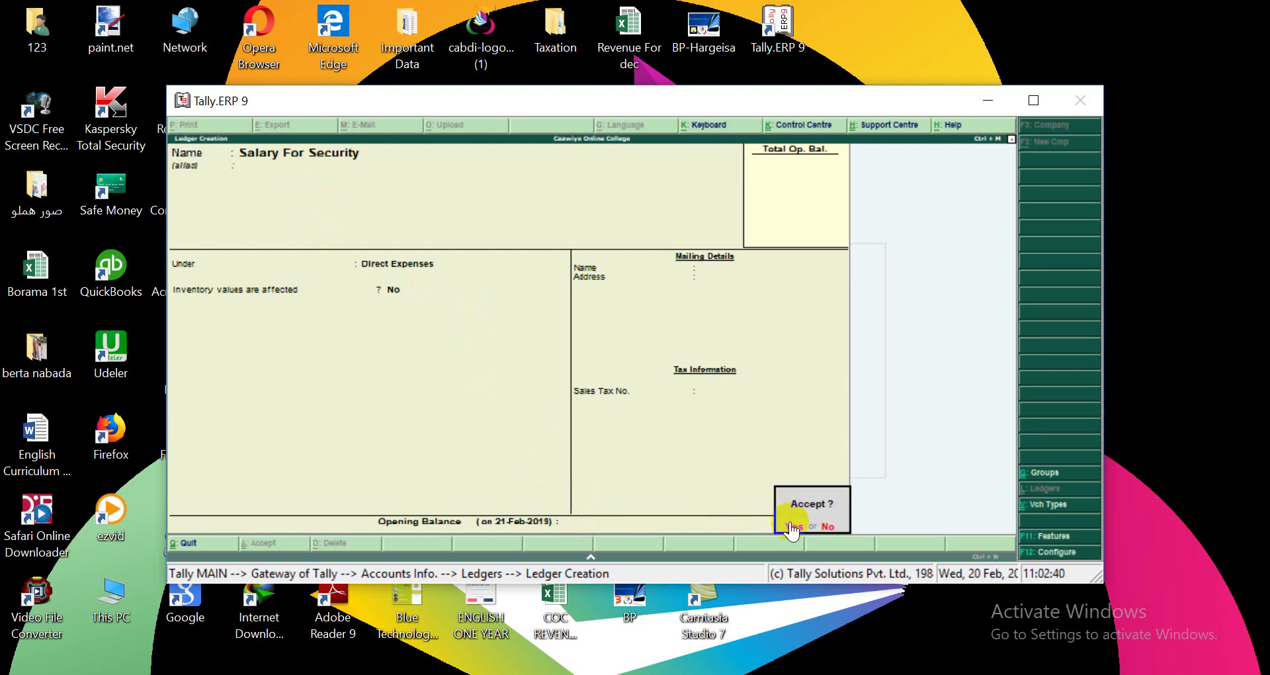
{"action": "left_click", "coordinate": [792, 526]}
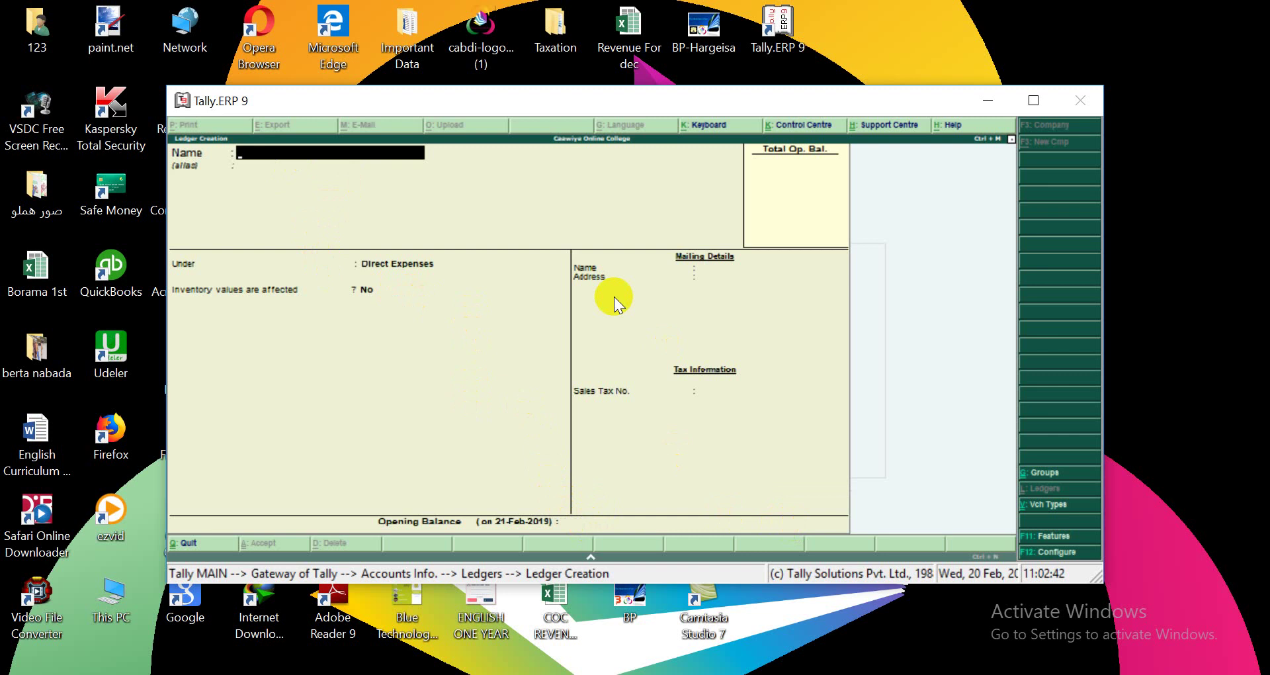
{"action": "key", "text": "Escape"}
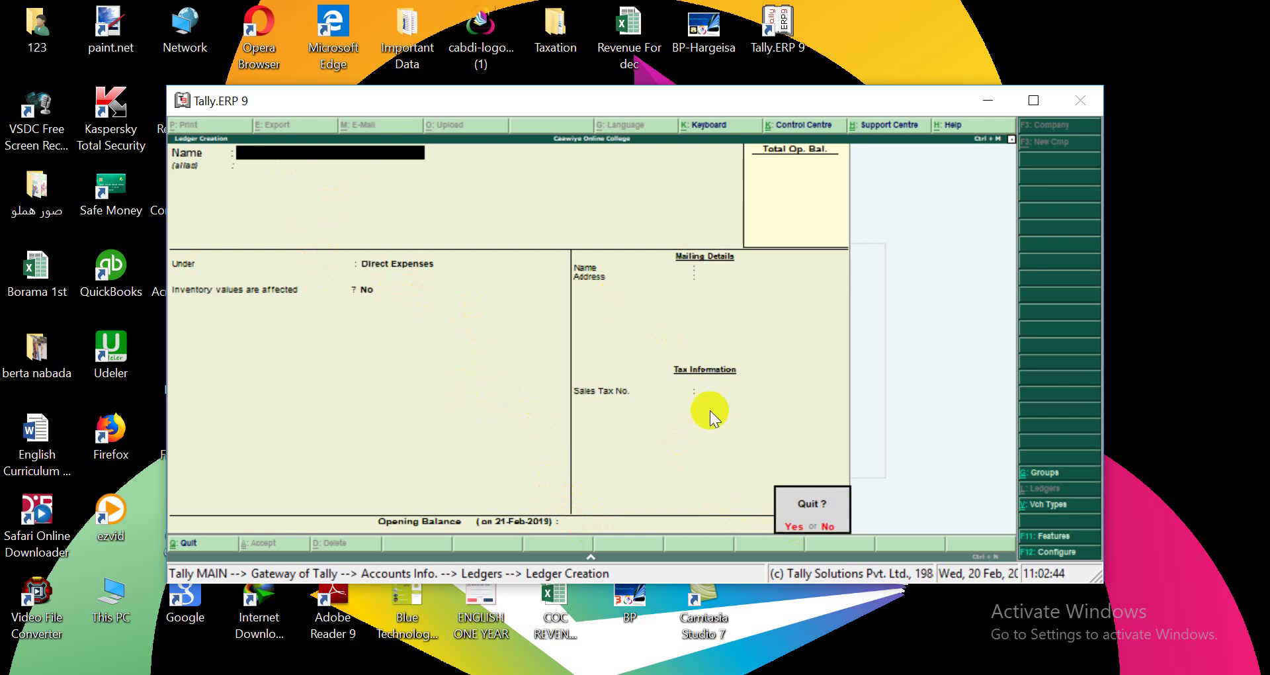
{"action": "left_click", "coordinate": [794, 526]}
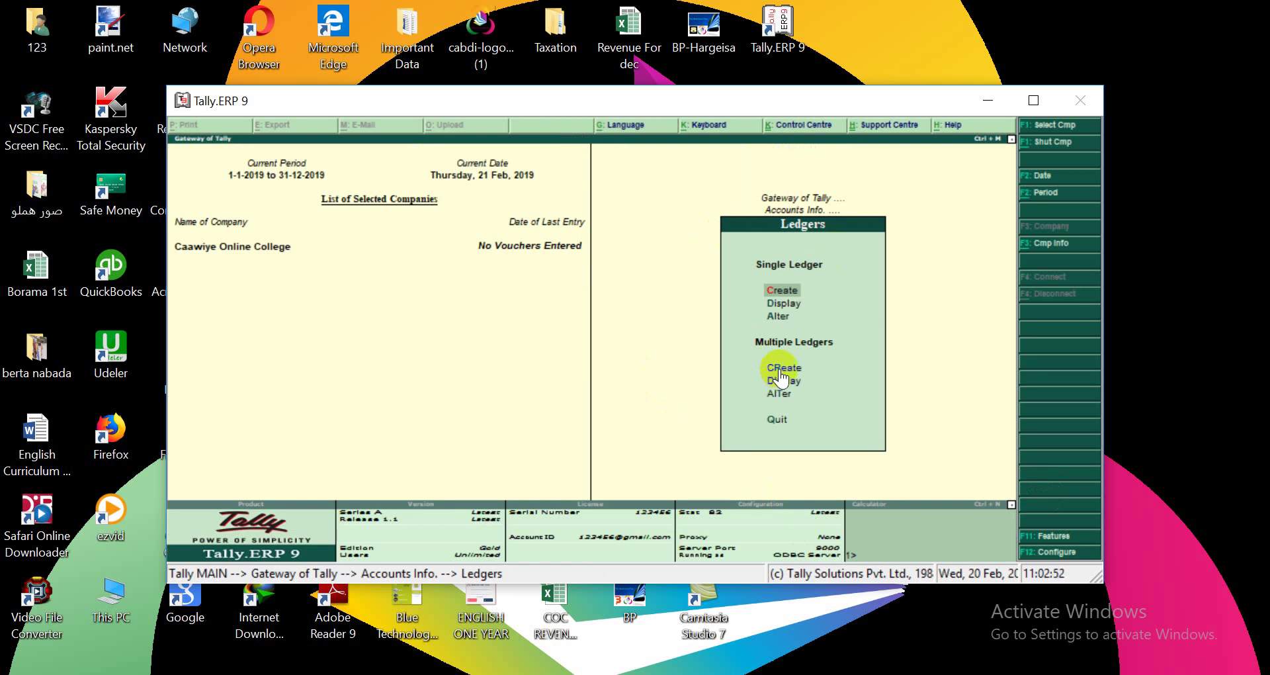
Review the list of existing ledgers, then open the ledger list for alteration.
{"action": "left_click", "coordinate": [781, 300]}
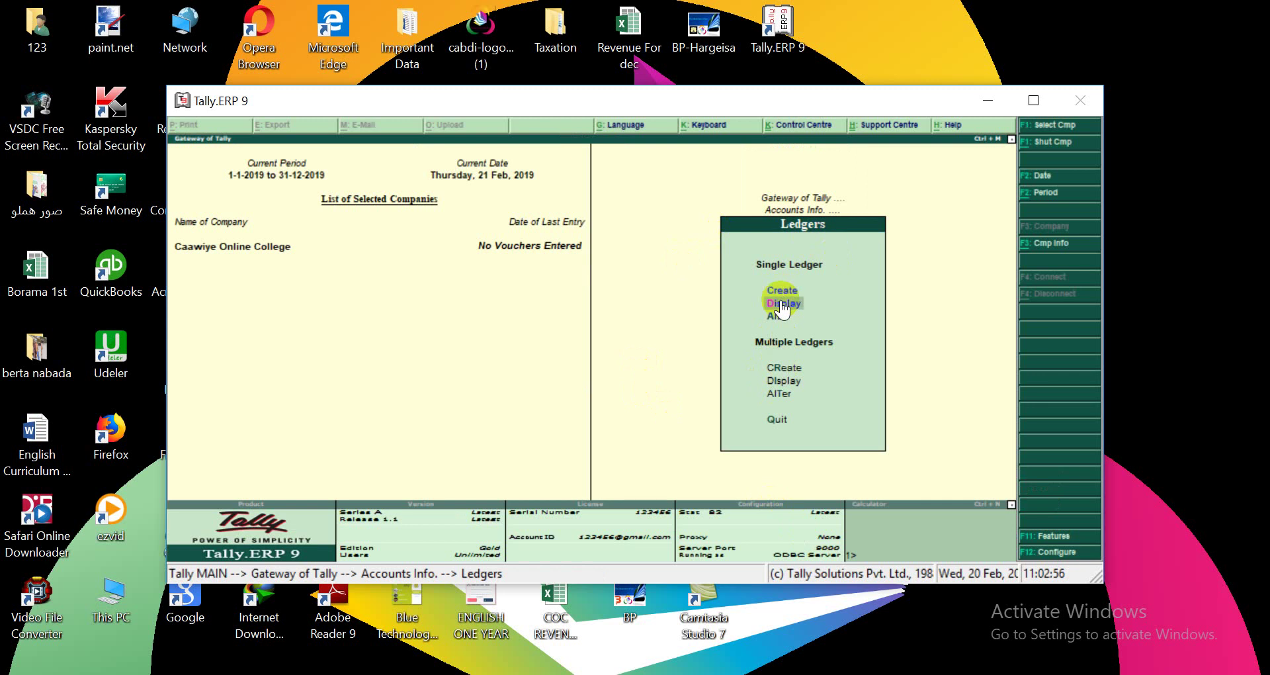
{"action": "left_click", "coordinate": [780, 301]}
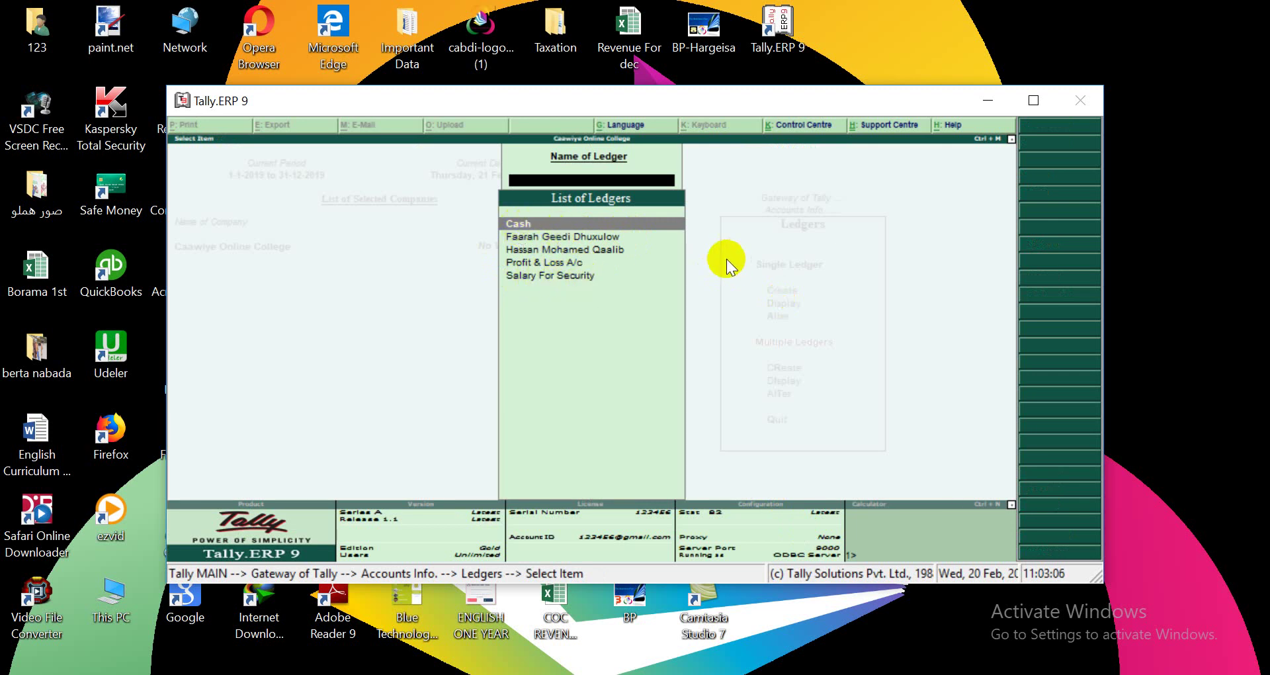
{"action": "key", "text": "Escape"}
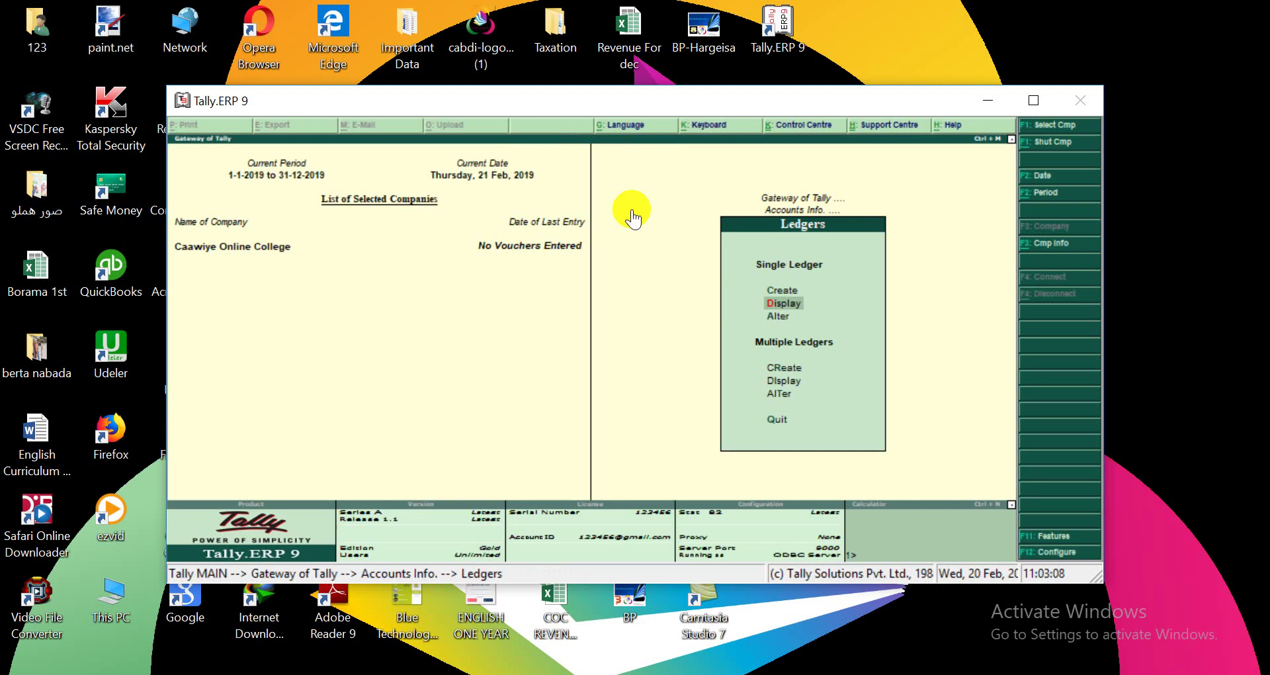
{"action": "left_click", "coordinate": [779, 317]}
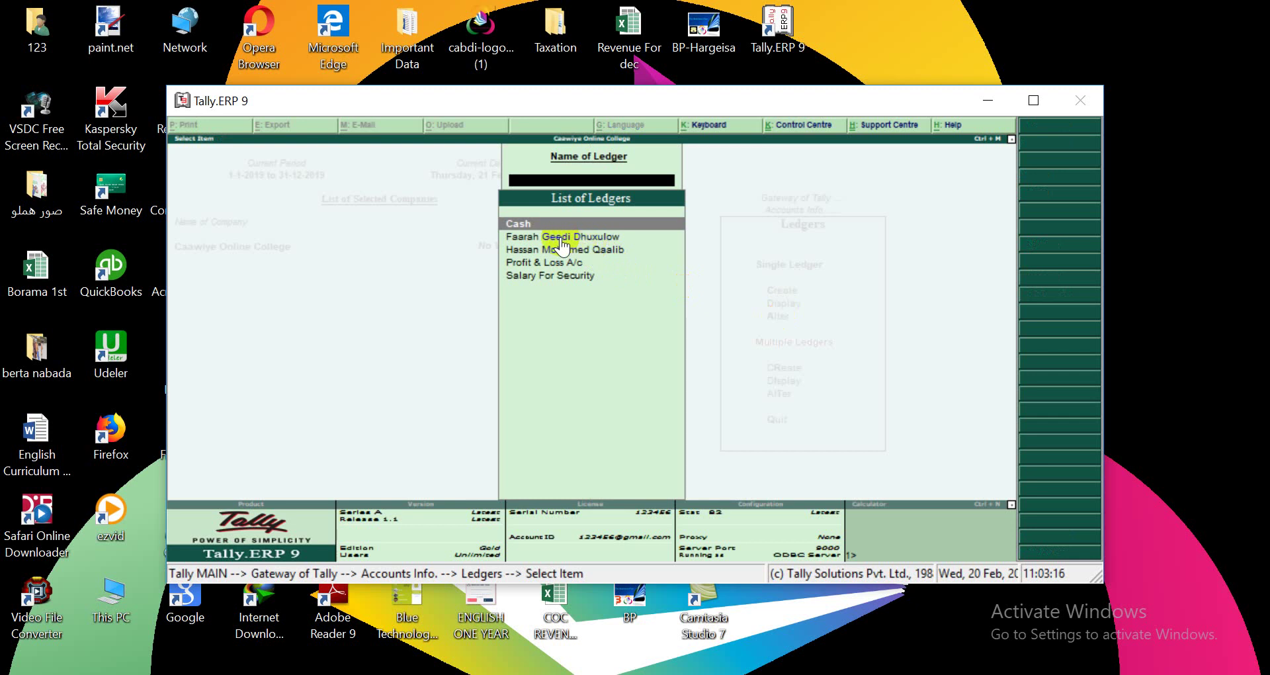
Open the person's ledger for alteration, then quit unchanged back to the Ledgers menu.
{"action": "left_click", "coordinate": [561, 239]}
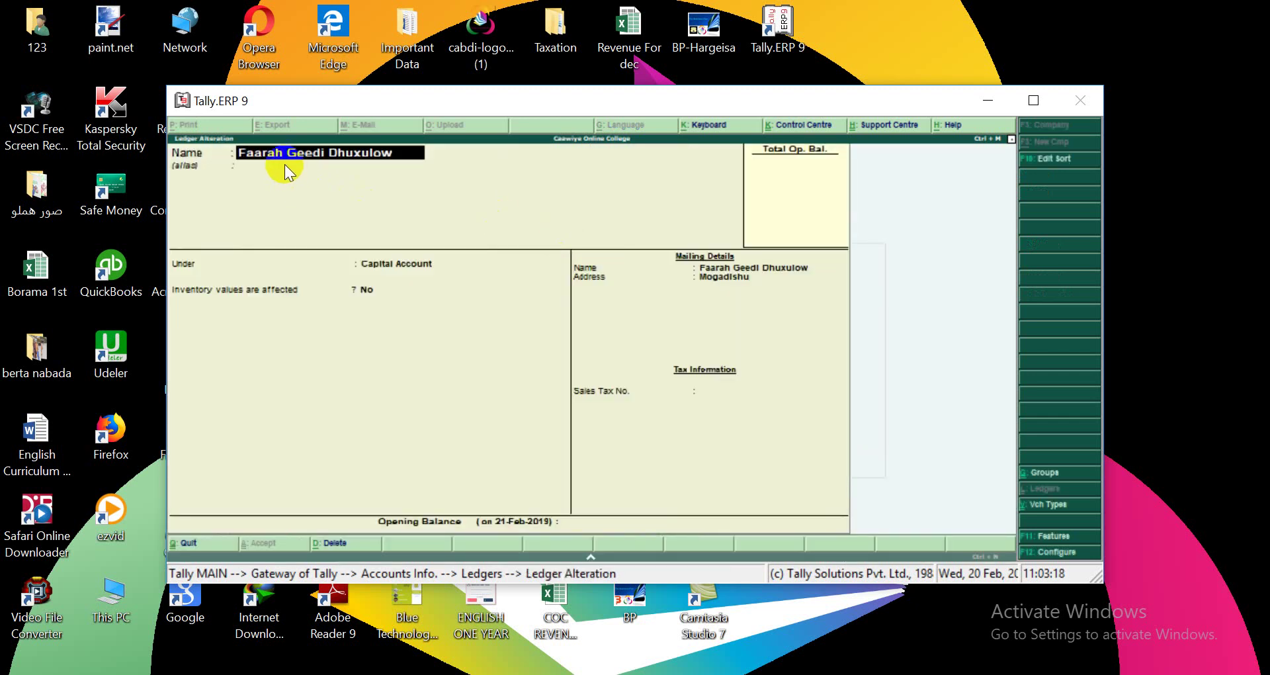
{"action": "key", "text": "BackSpace"}
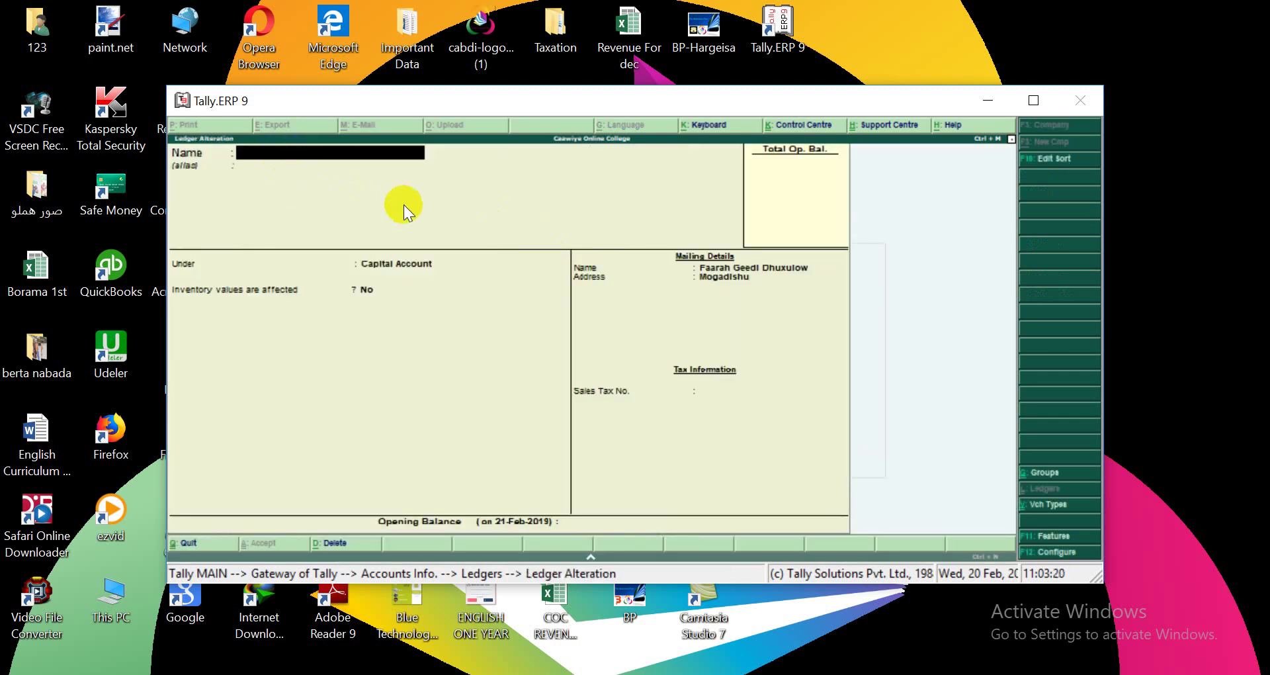
{"action": "key", "text": "Escape"}
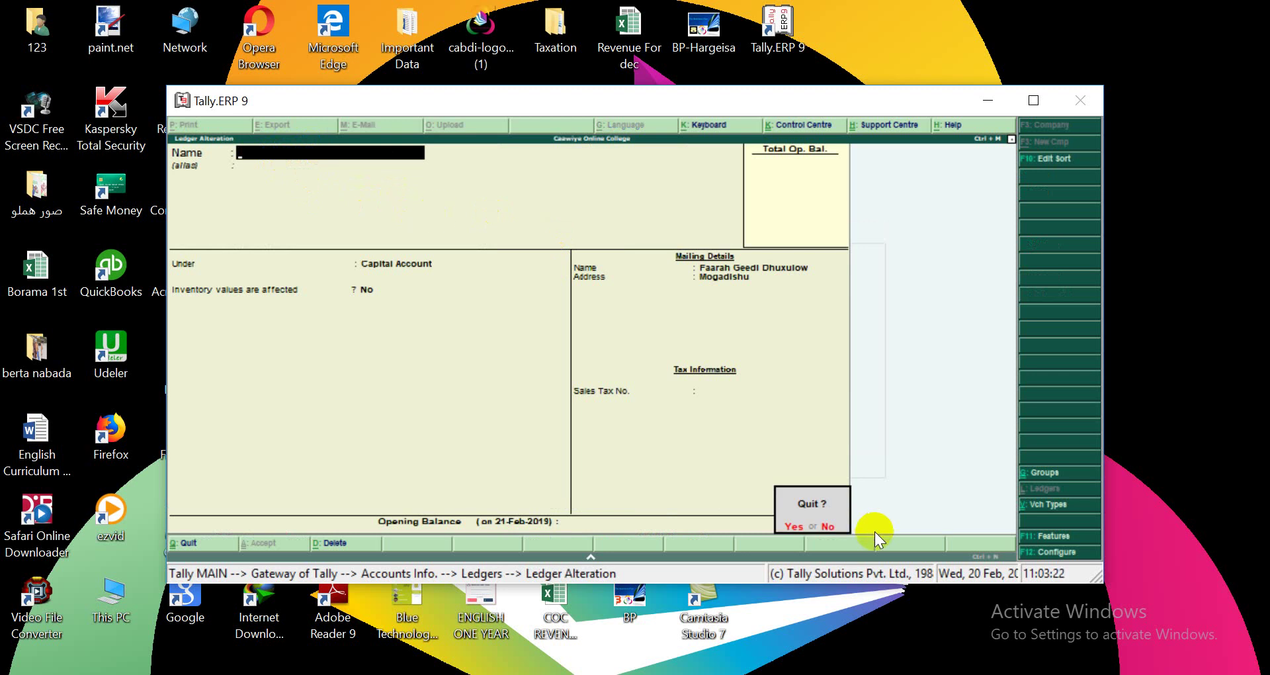
{"action": "left_click", "coordinate": [788, 524]}
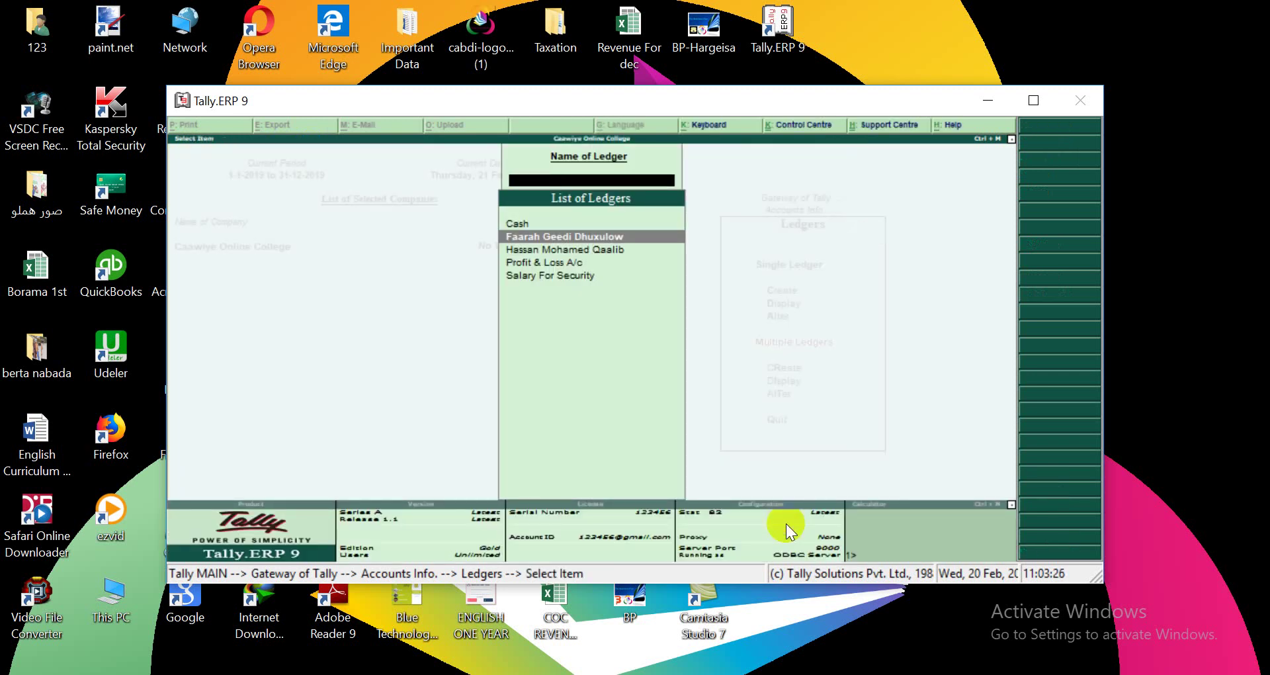
{"action": "key", "text": "Escape"}
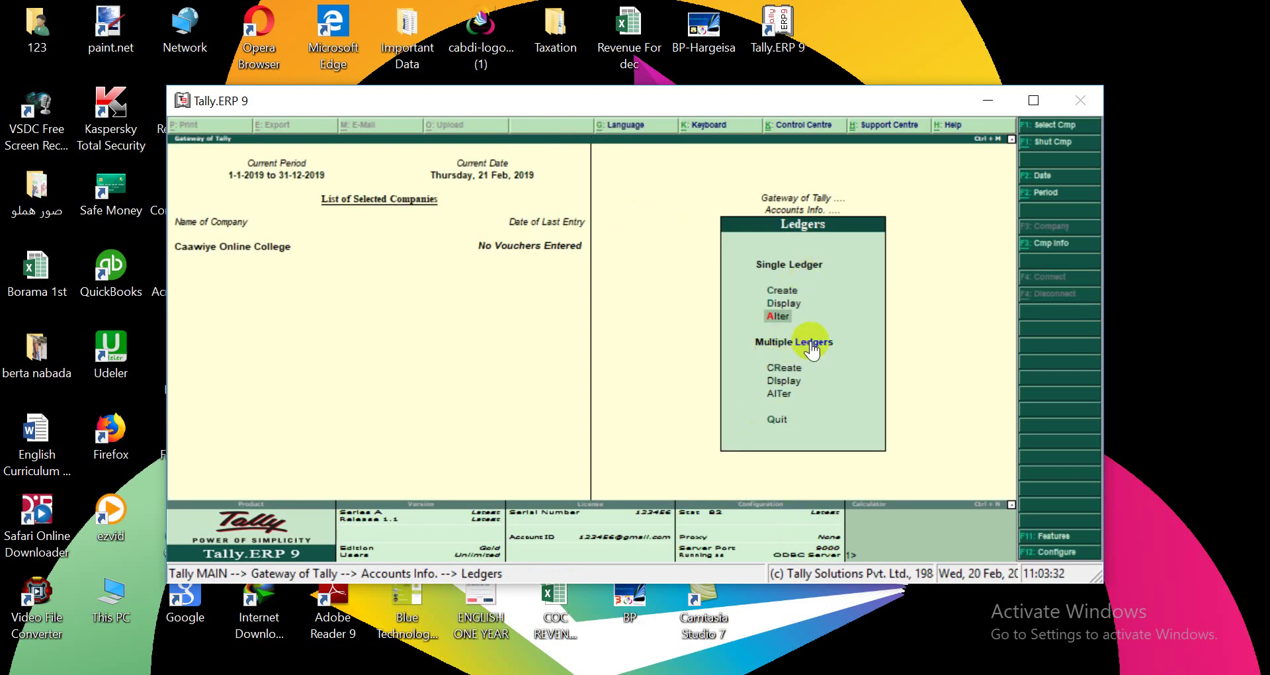
Open Multiple Ledgers creation with Bank Accounts as the Under Group.
{"action": "left_click", "coordinate": [778, 368]}
{"action": "left_click", "coordinate": [779, 369]}
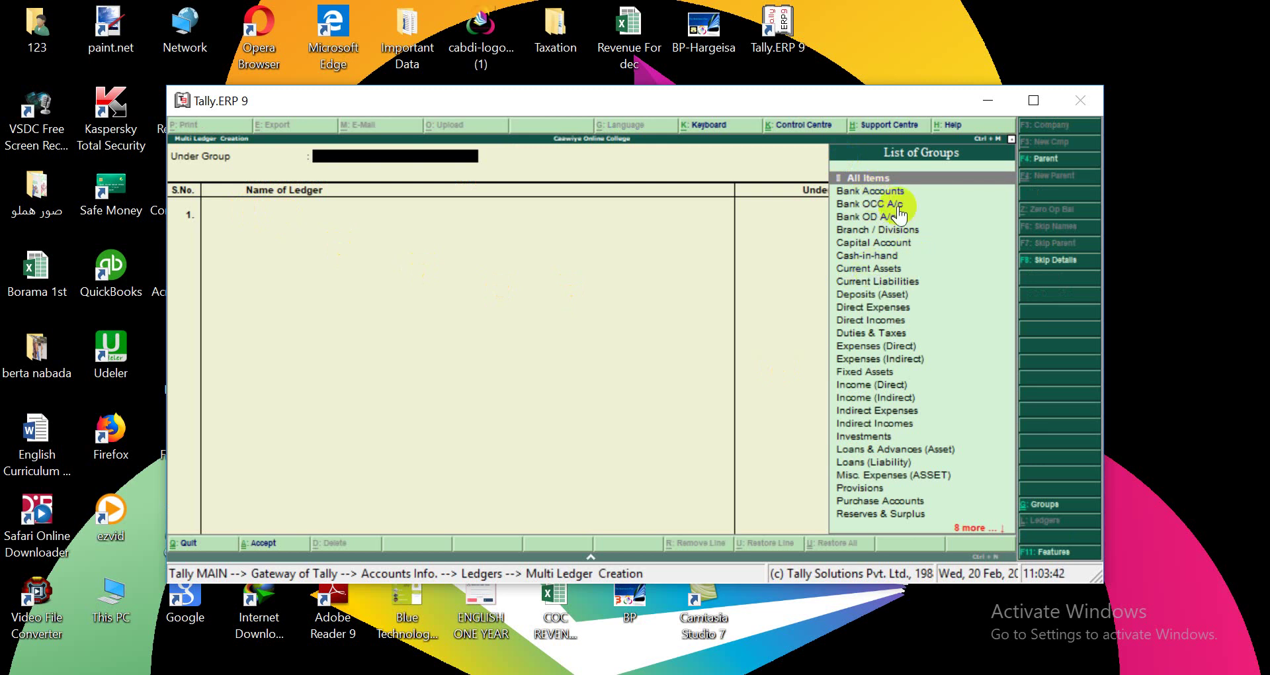
{"action": "left_click", "coordinate": [867, 192]}
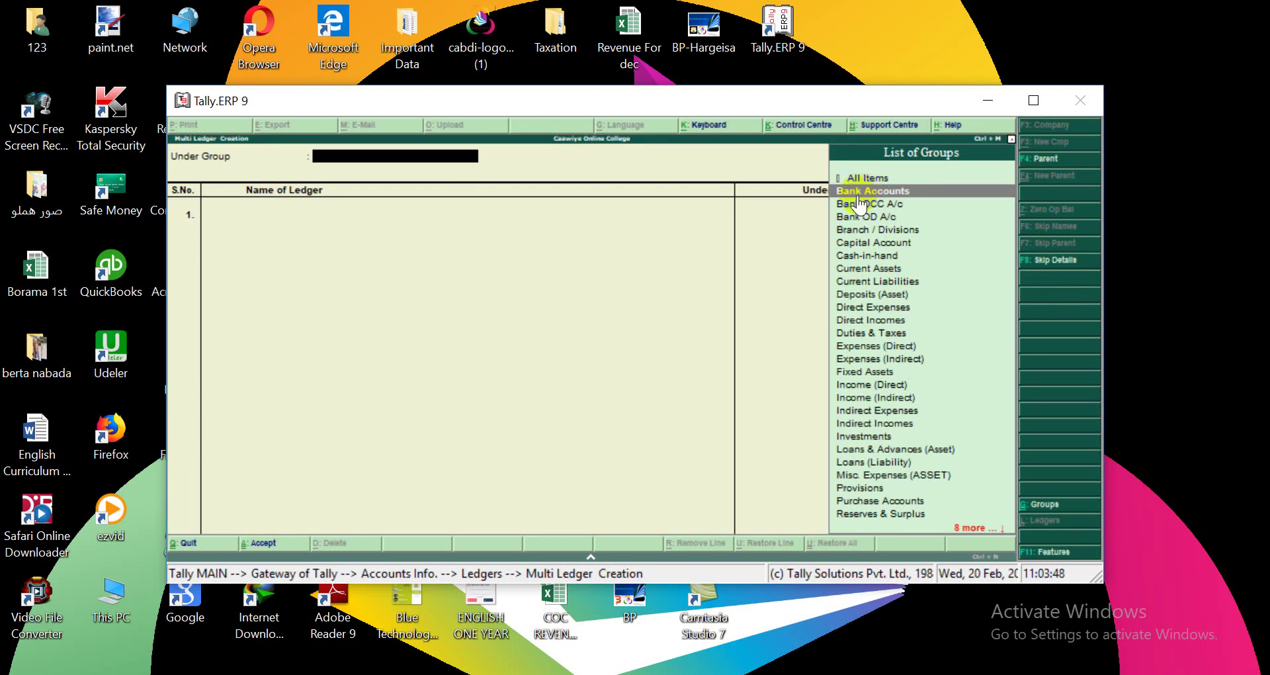
{"action": "left_click", "coordinate": [858, 191]}
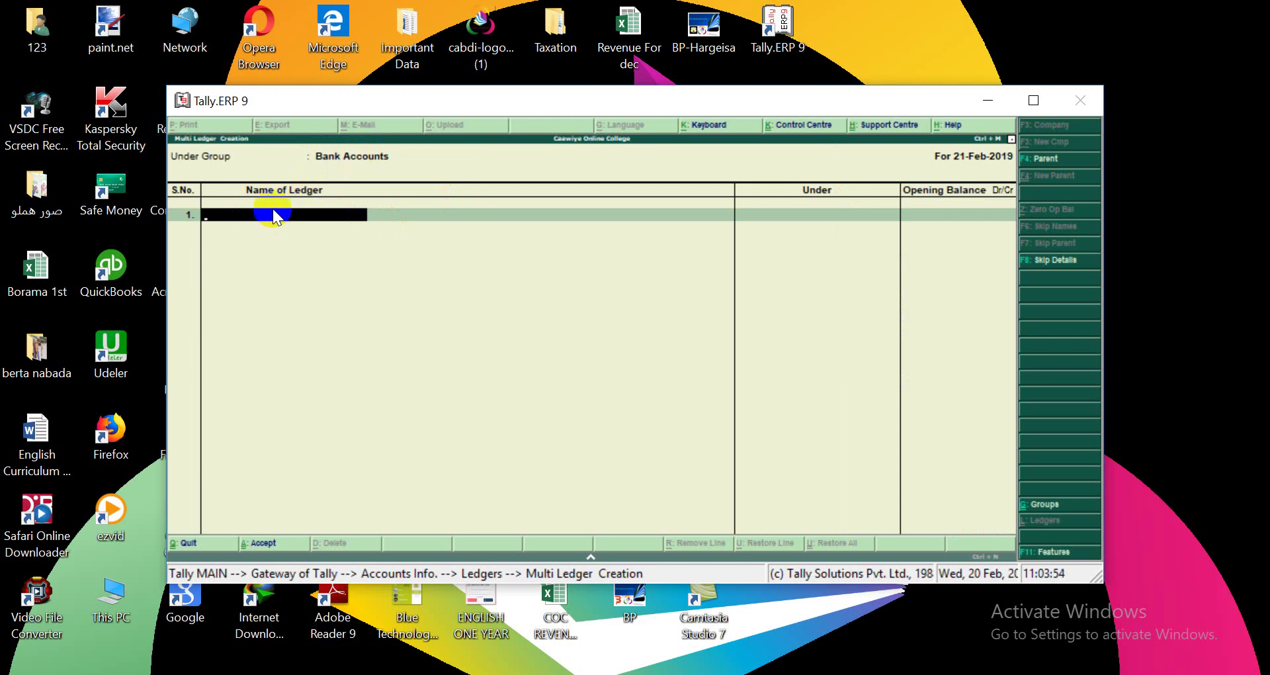
Enter Salaam Bank and Dahabshil in rows 1 and 2 without opening balances.
{"action": "type", "text": "Salaam Bank"}
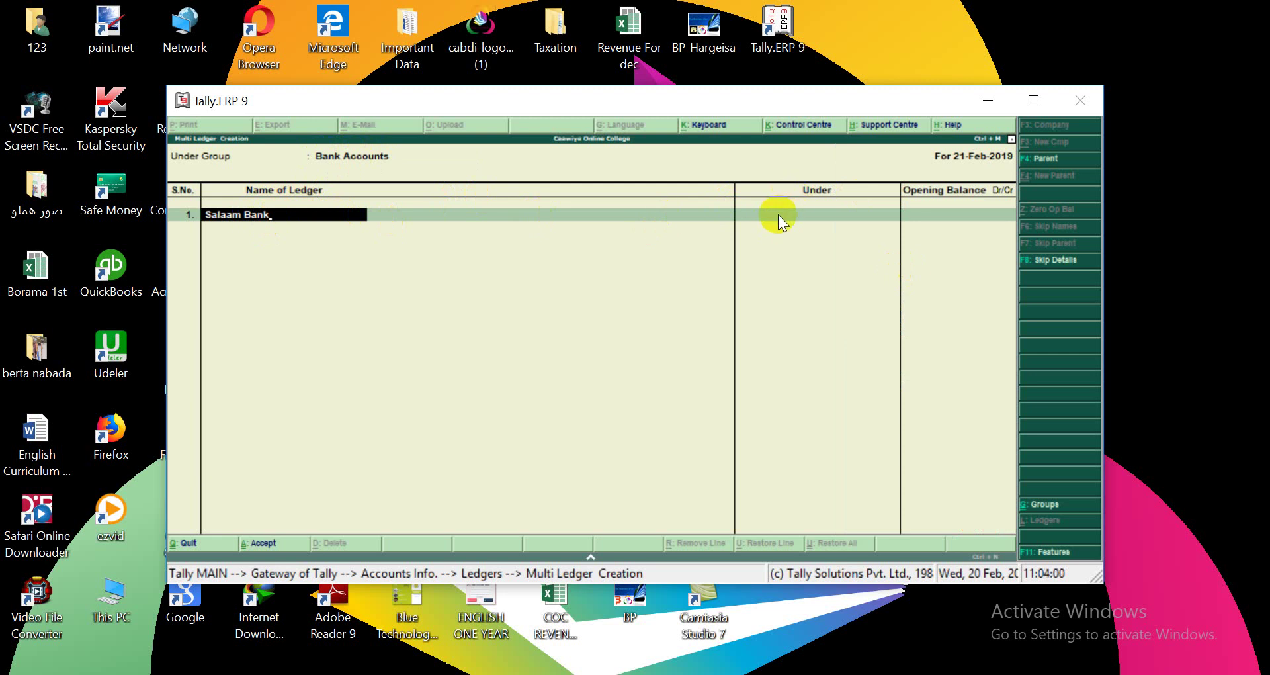
{"action": "key", "text": "Return"}
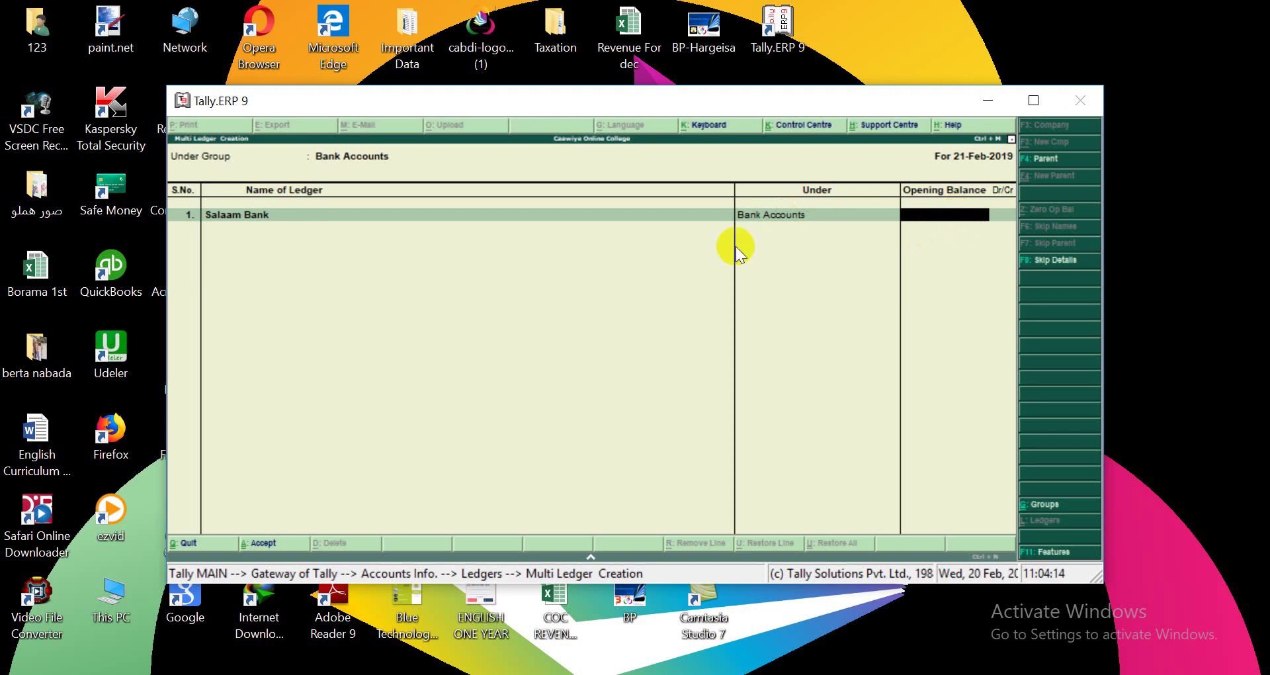
{"action": "key", "text": "Return"}
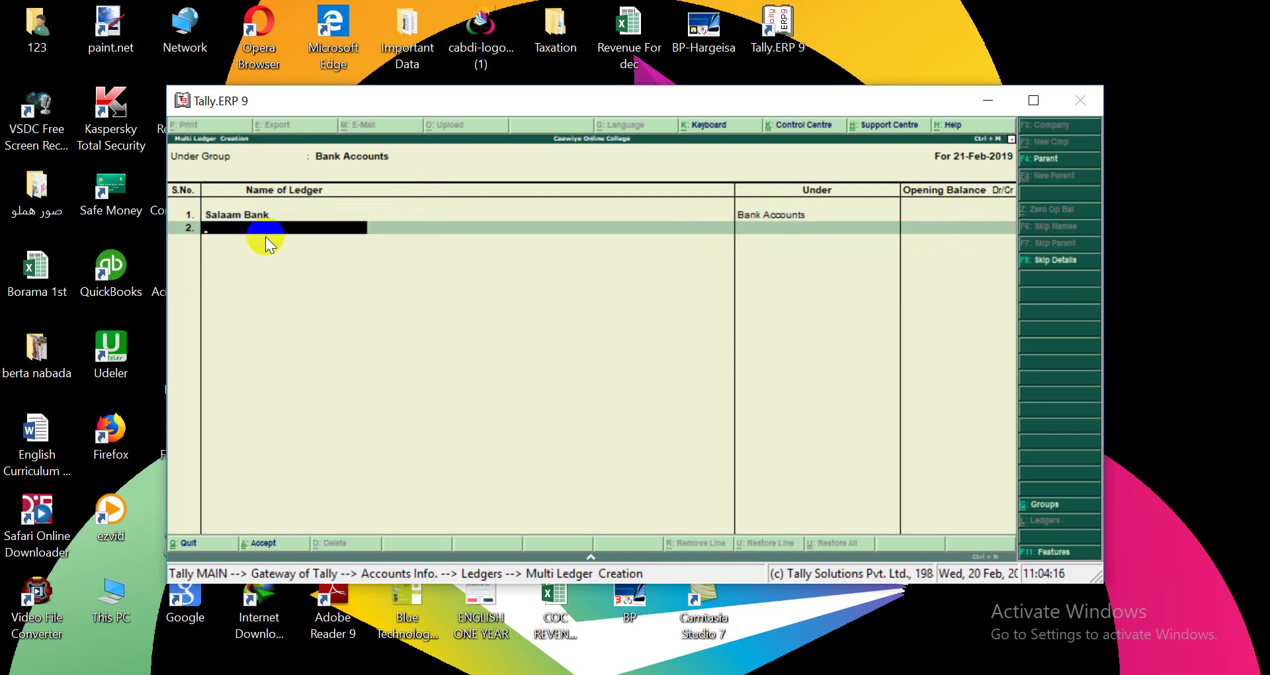
{"action": "type", "text": "Dahabshil"}
{"action": "key", "text": "Return"}
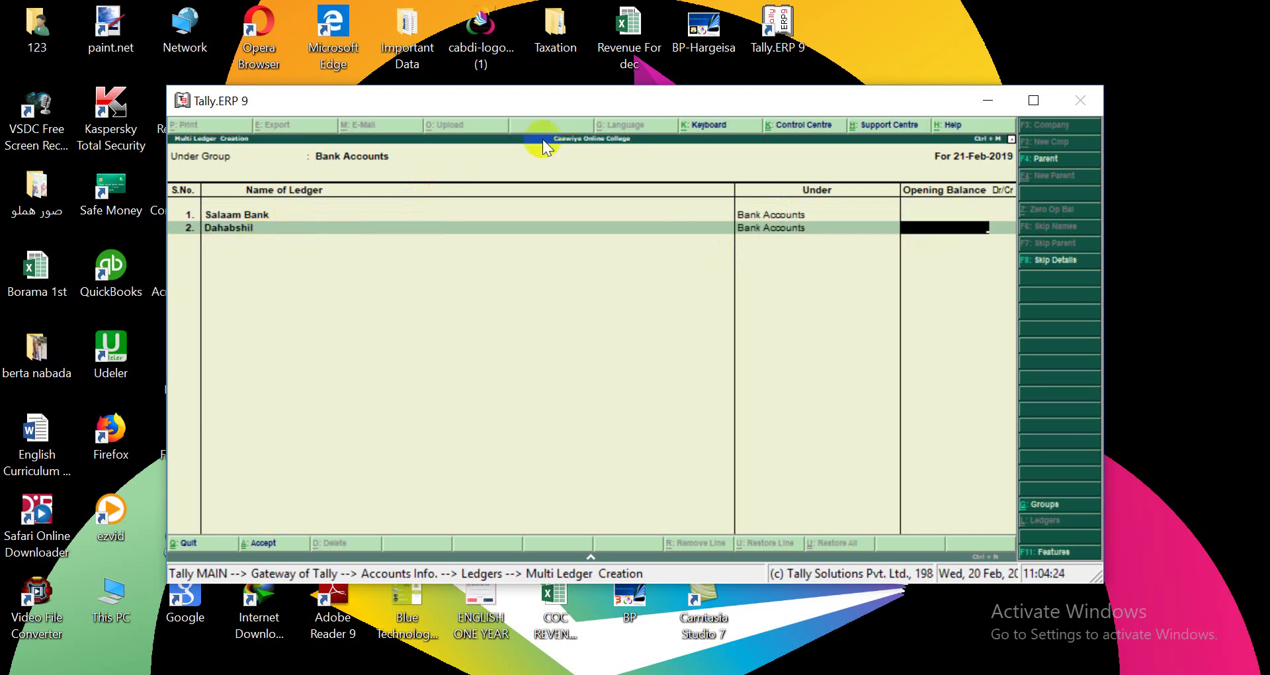
{"action": "key", "text": "Return"}
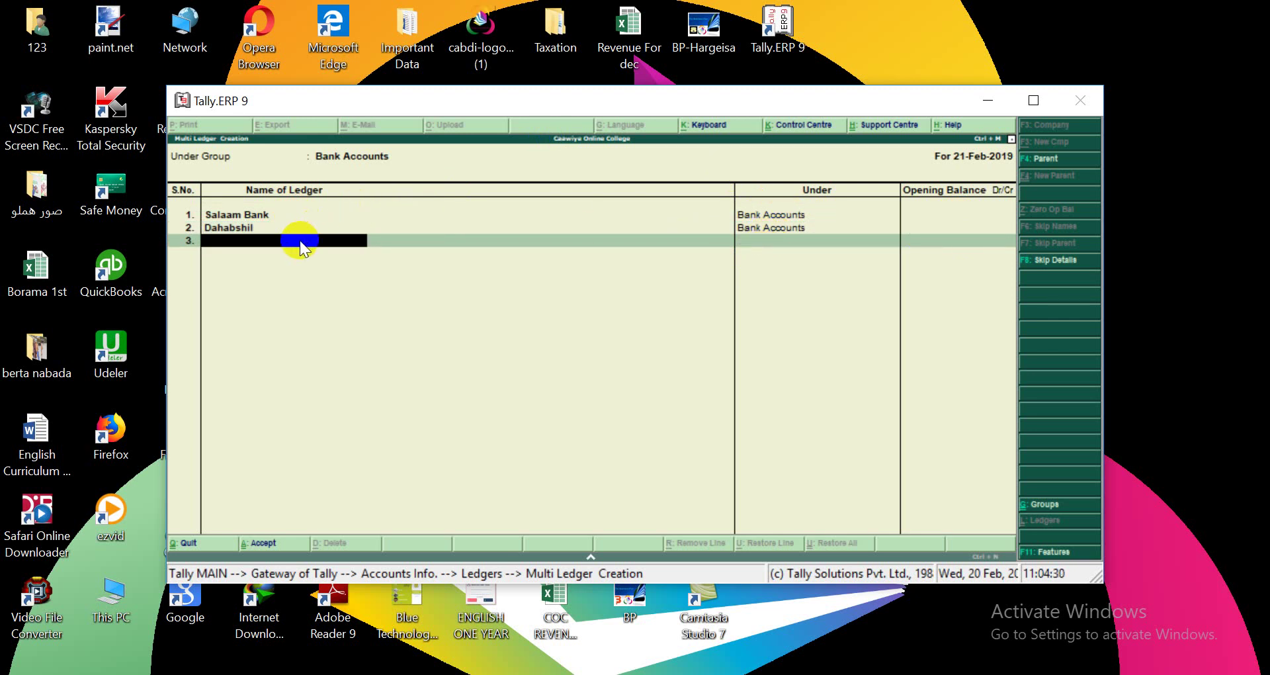
Add the individual's ledger in row 3 and reopen the Under Group choice.
{"action": "key", "text": "Return"}
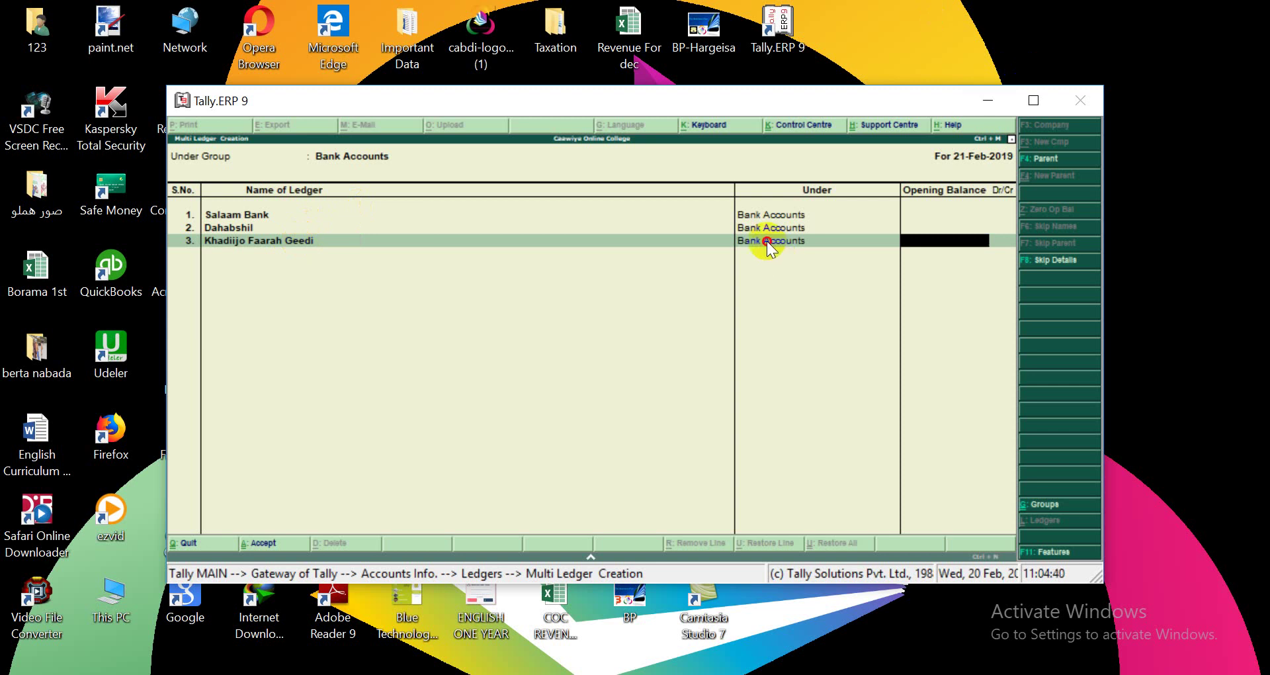
{"action": "left_click", "coordinate": [767, 243]}
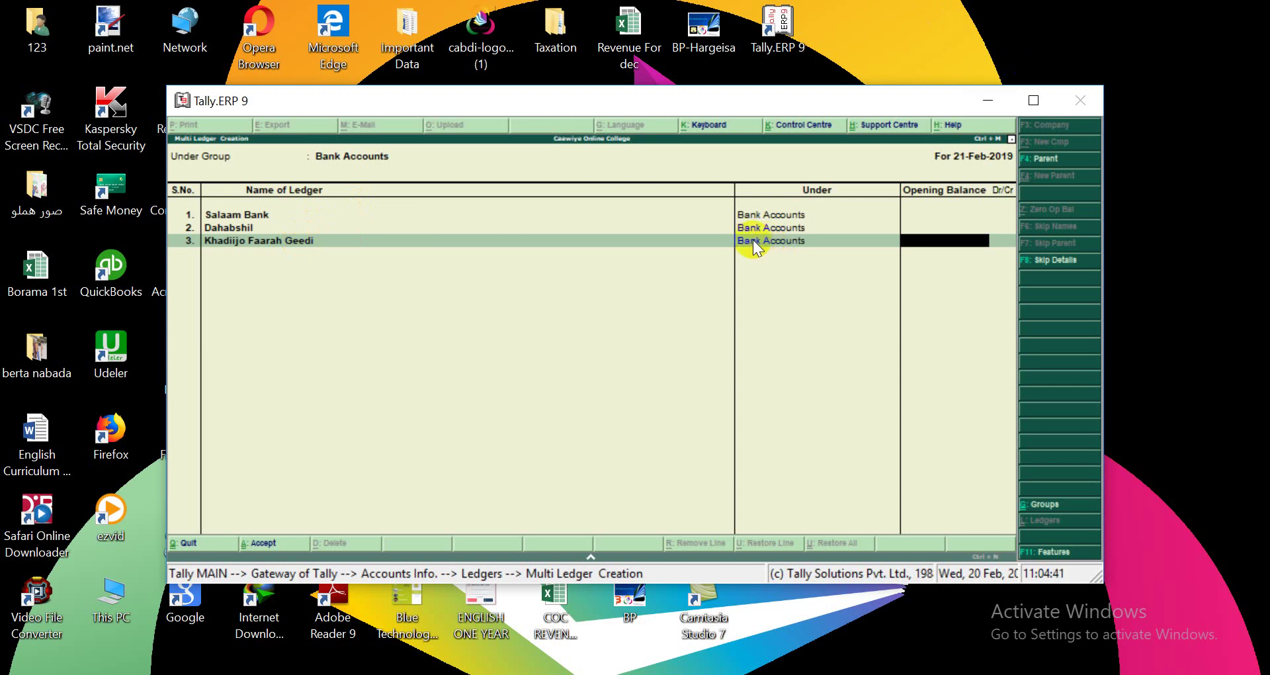
{"action": "left_click", "coordinate": [328, 156]}
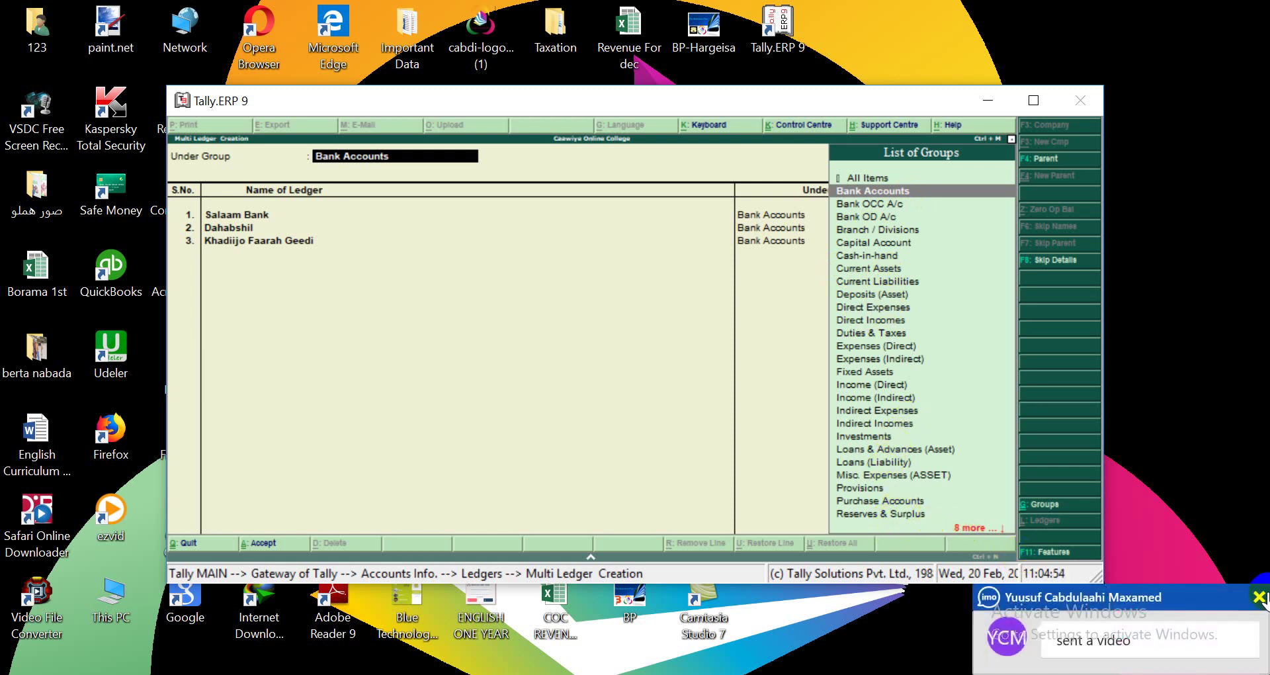
Change the Under Group for all the new ledgers to Sundry Debtors.
{"action": "left_click", "coordinate": [1260, 597]}
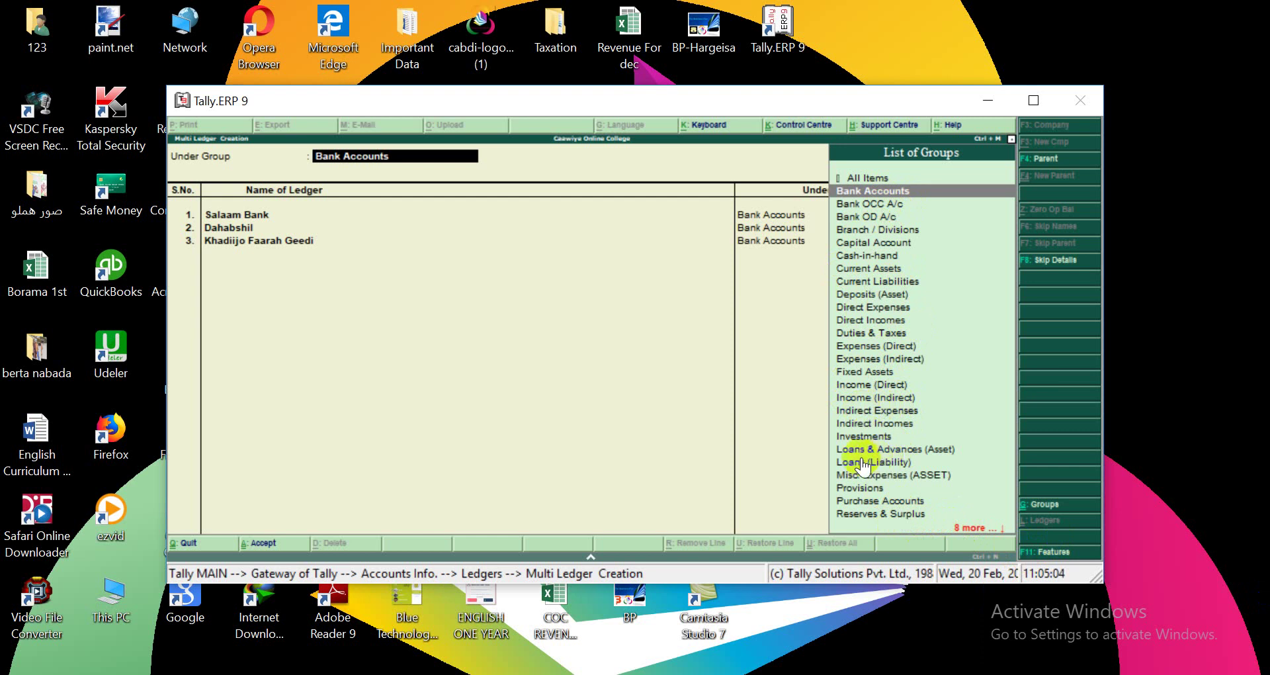
{"action": "left_click", "coordinate": [970, 527]}
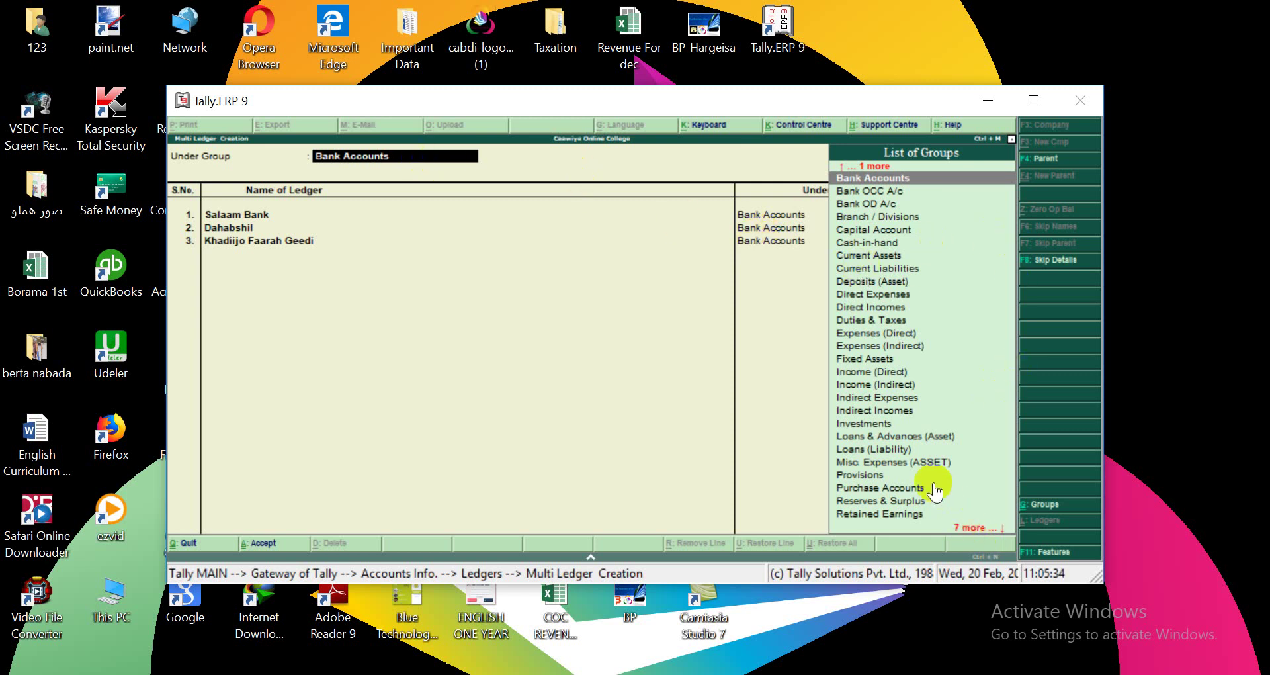
{"action": "left_click", "coordinate": [975, 527]}
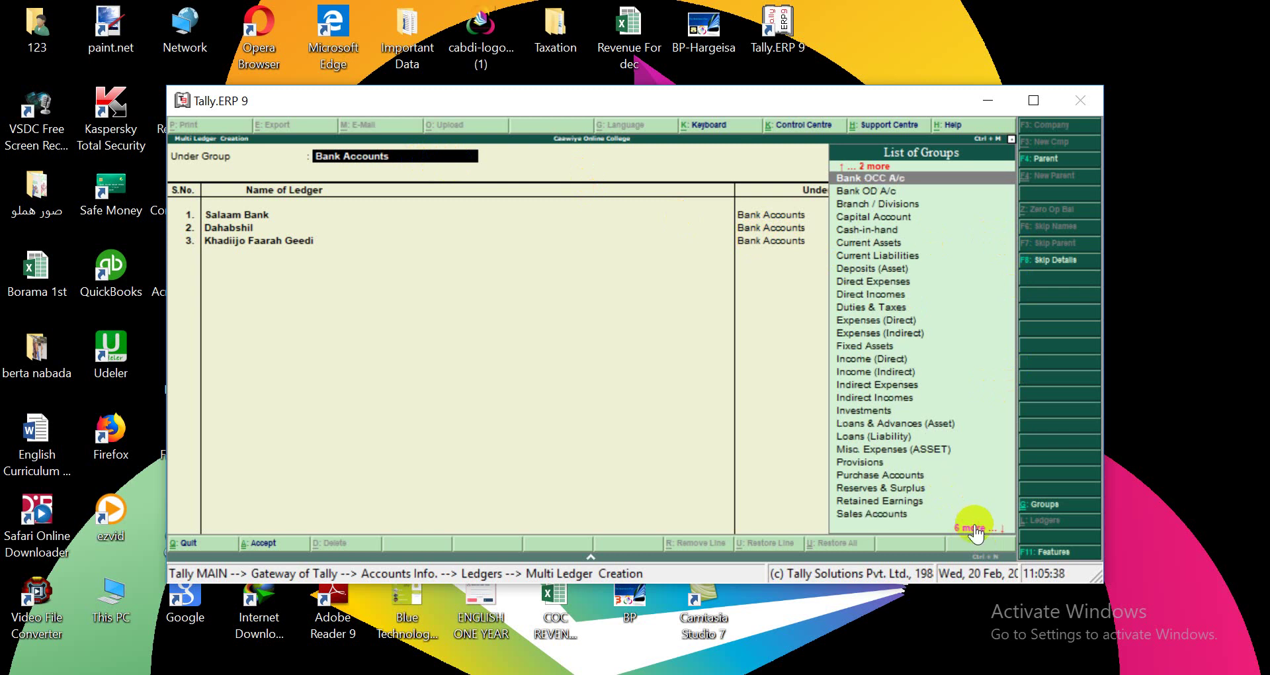
{"action": "left_click", "coordinate": [974, 528]}
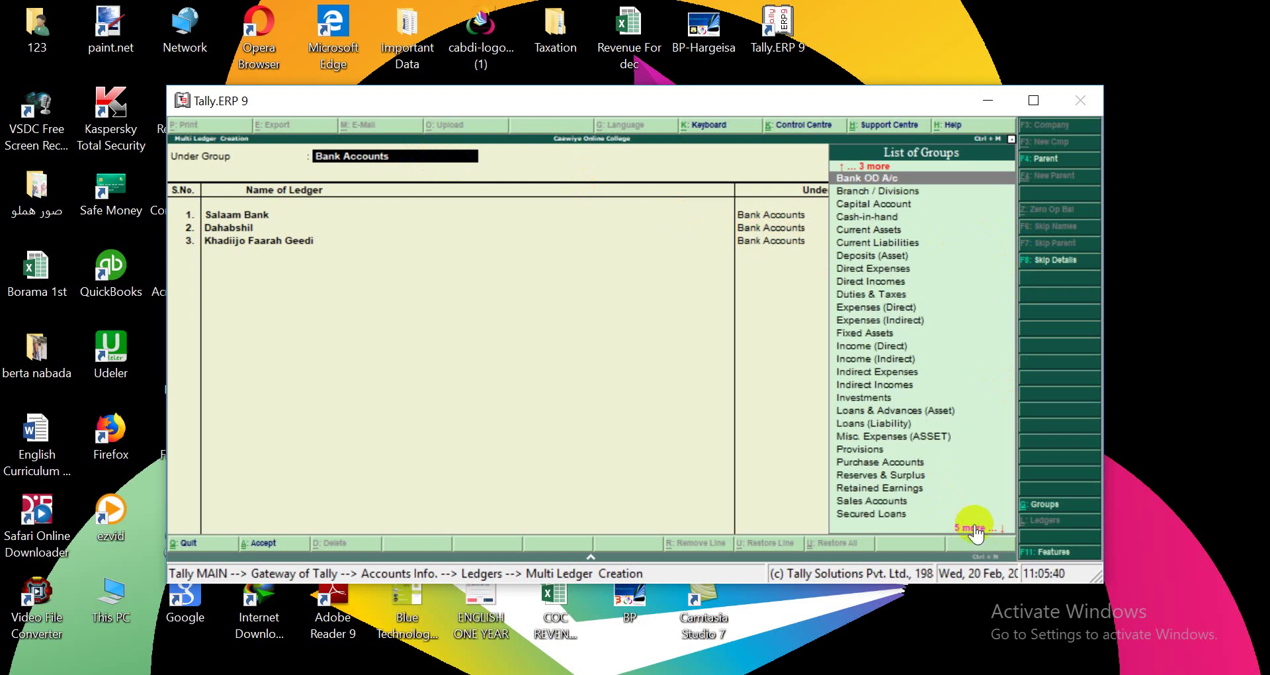
{"action": "left_click", "coordinate": [975, 527]}
{"action": "left_click", "coordinate": [975, 527]}
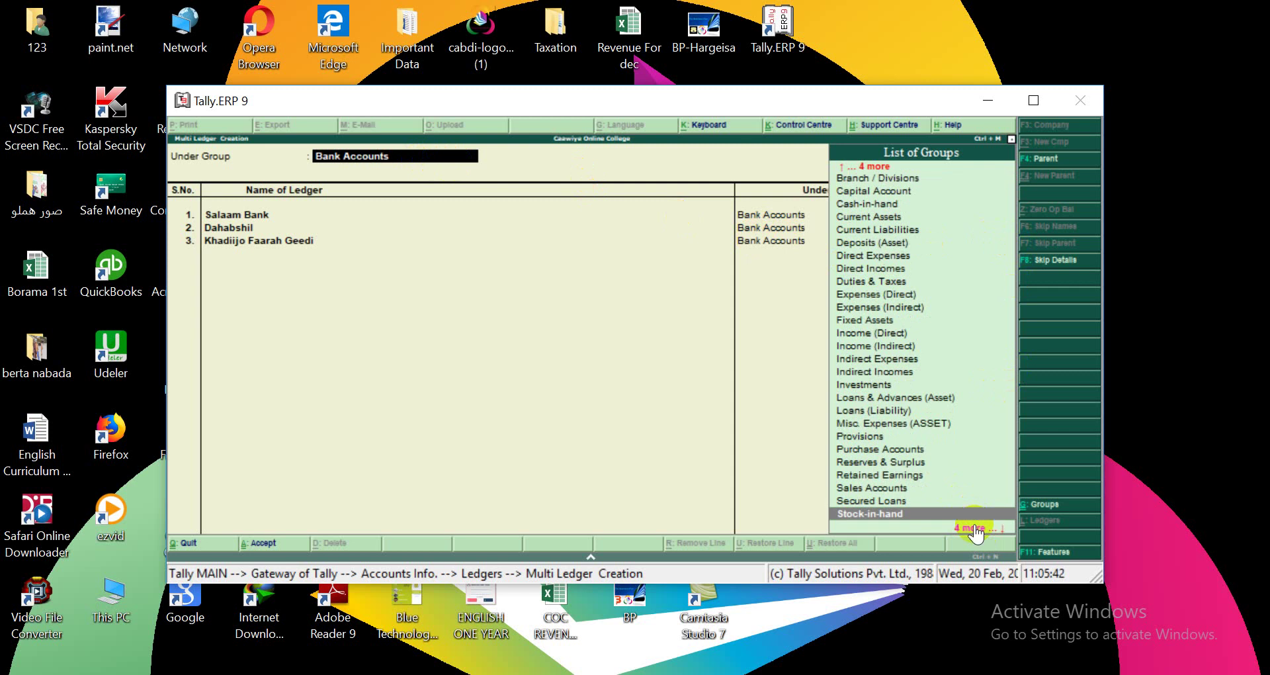
{"action": "left_click", "coordinate": [975, 527]}
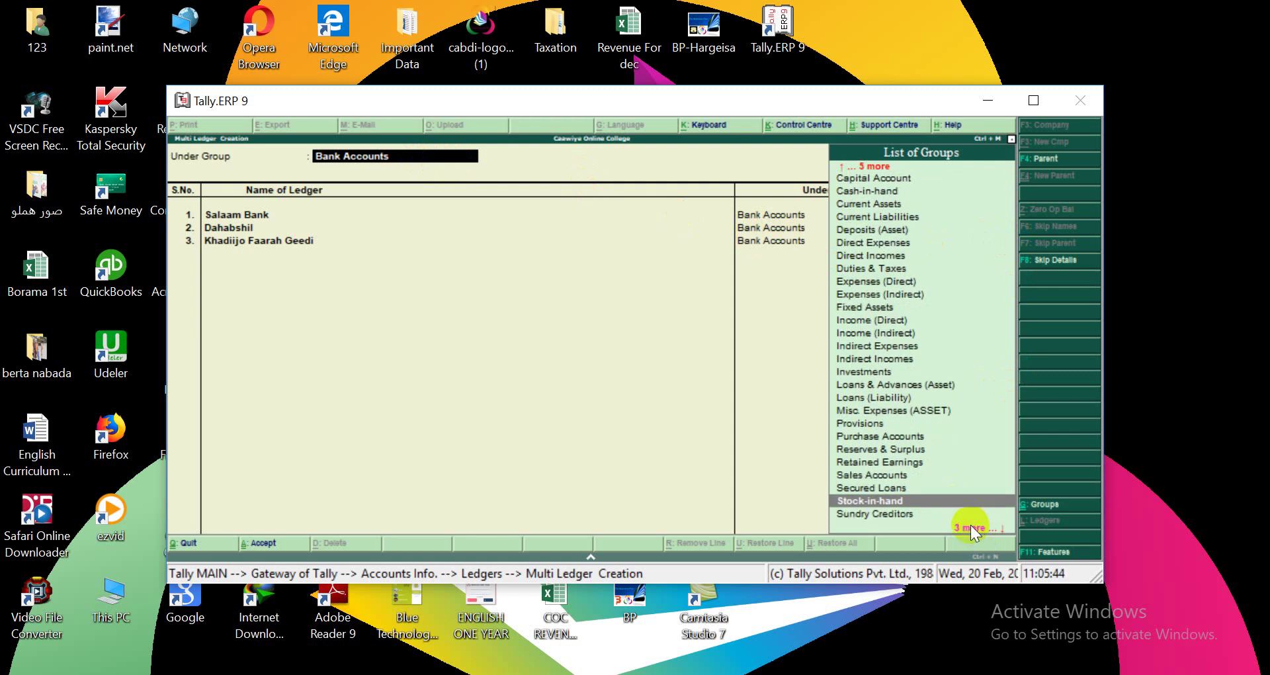
{"action": "left_click", "coordinate": [972, 526]}
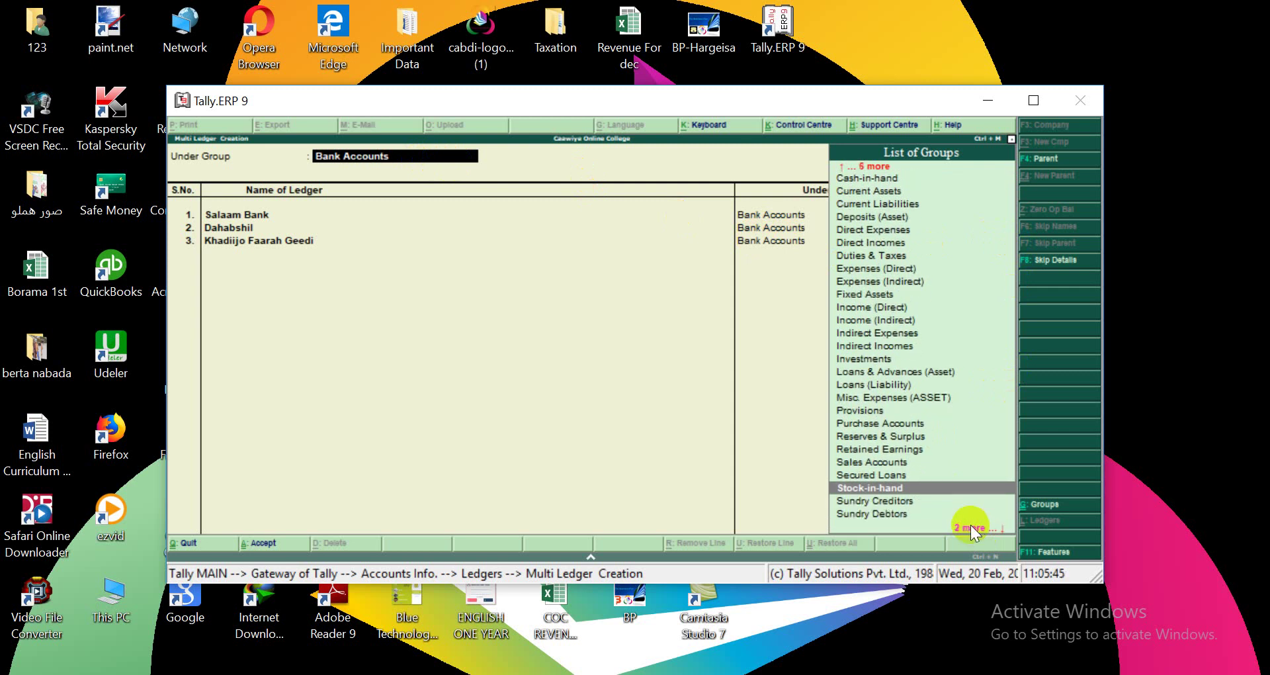
{"action": "left_click", "coordinate": [883, 516]}
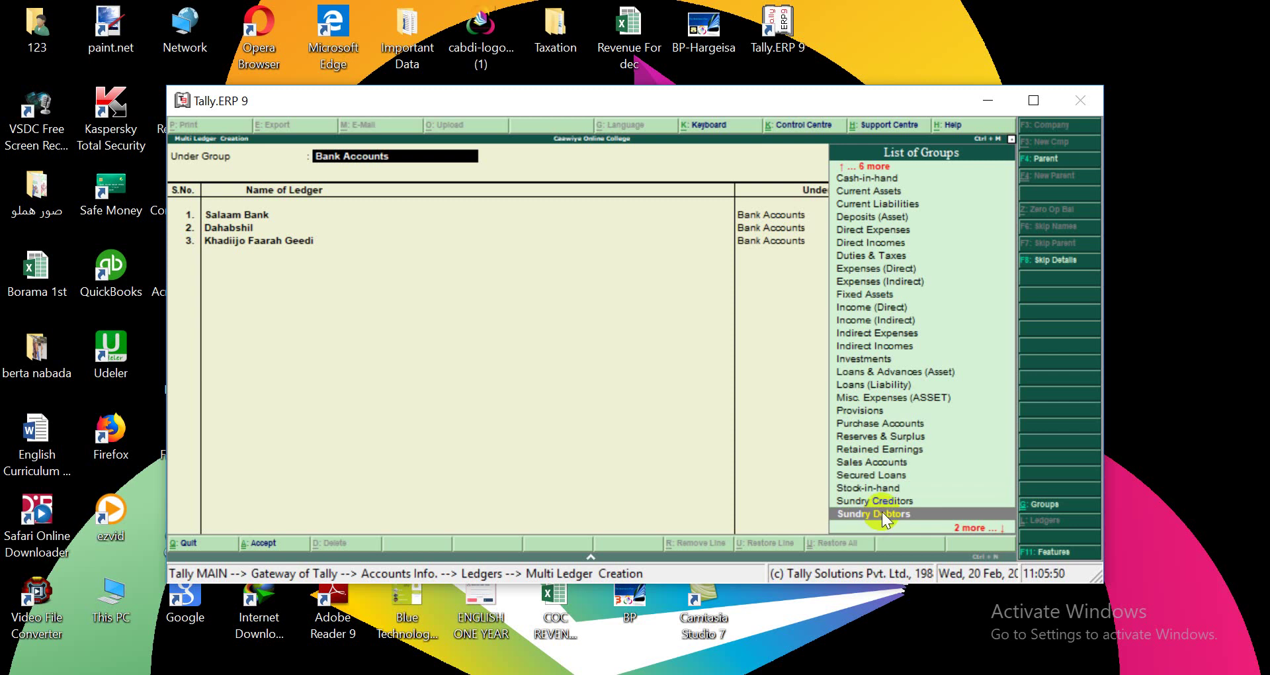
{"action": "left_click", "coordinate": [860, 514]}
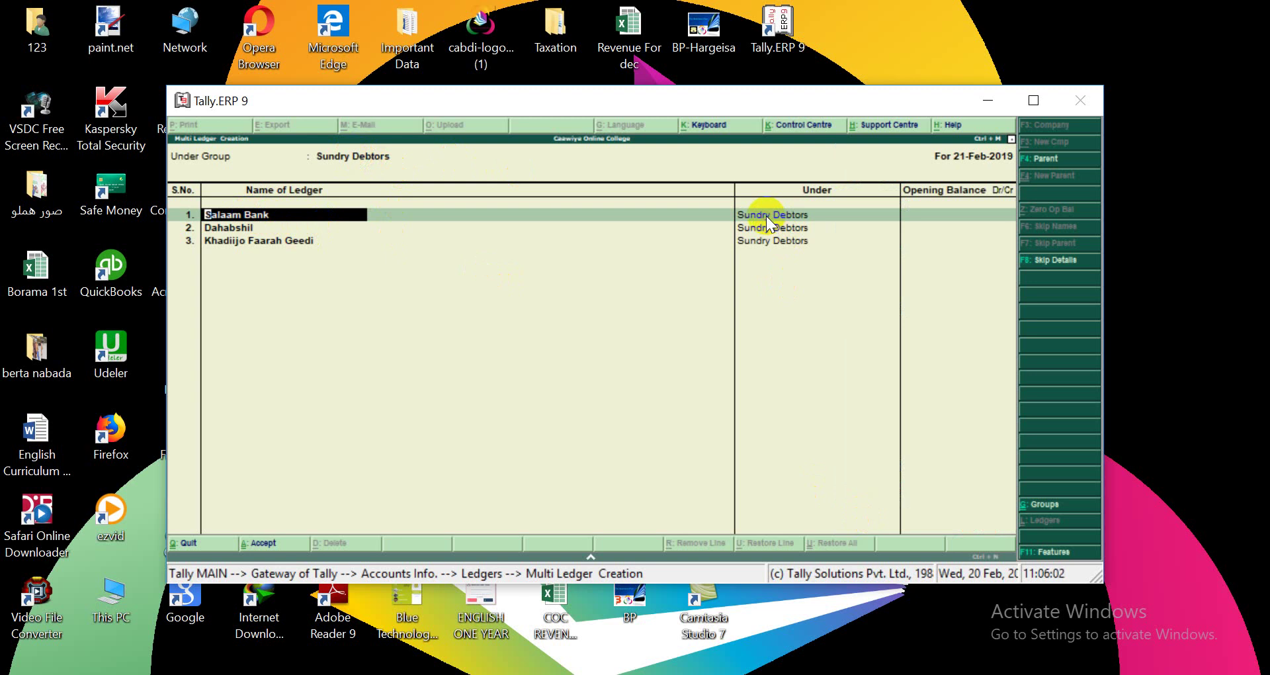
Step through the remaining rows and save the three Sundry Debtors ledgers.
{"action": "left_click", "coordinate": [250, 240]}
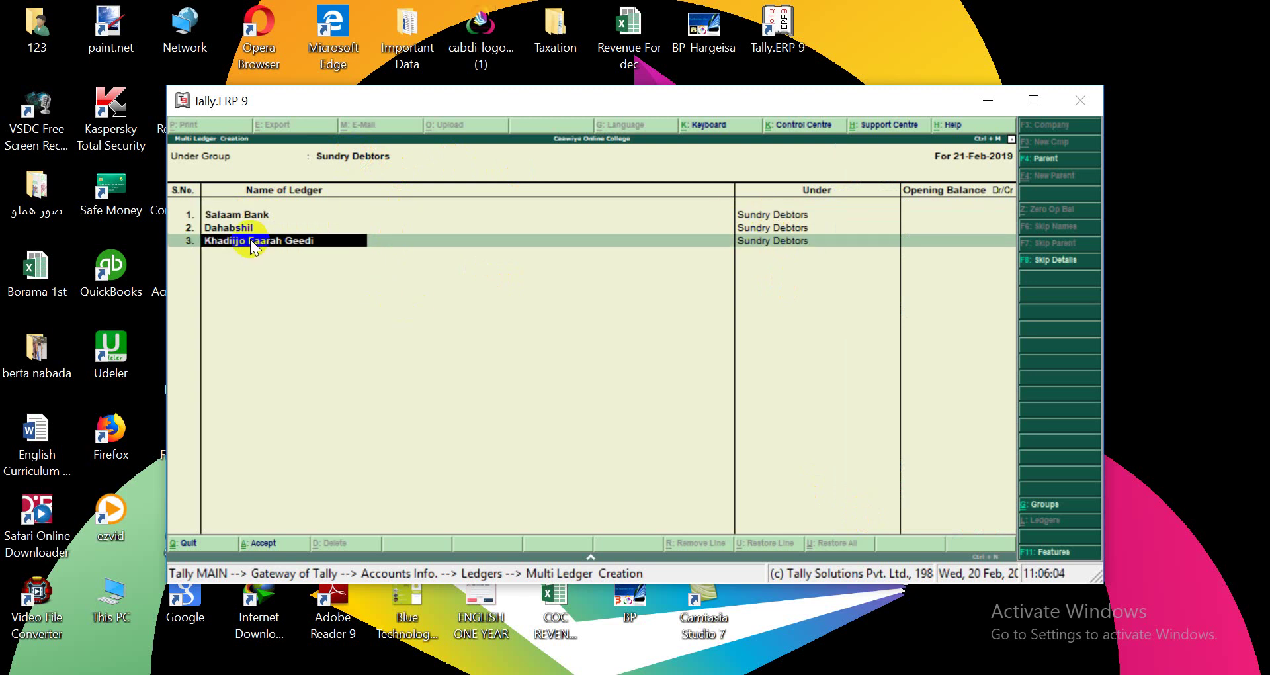
{"action": "key", "text": "Return"}
{"action": "key", "text": "Return"}
{"action": "key", "text": "Return"}
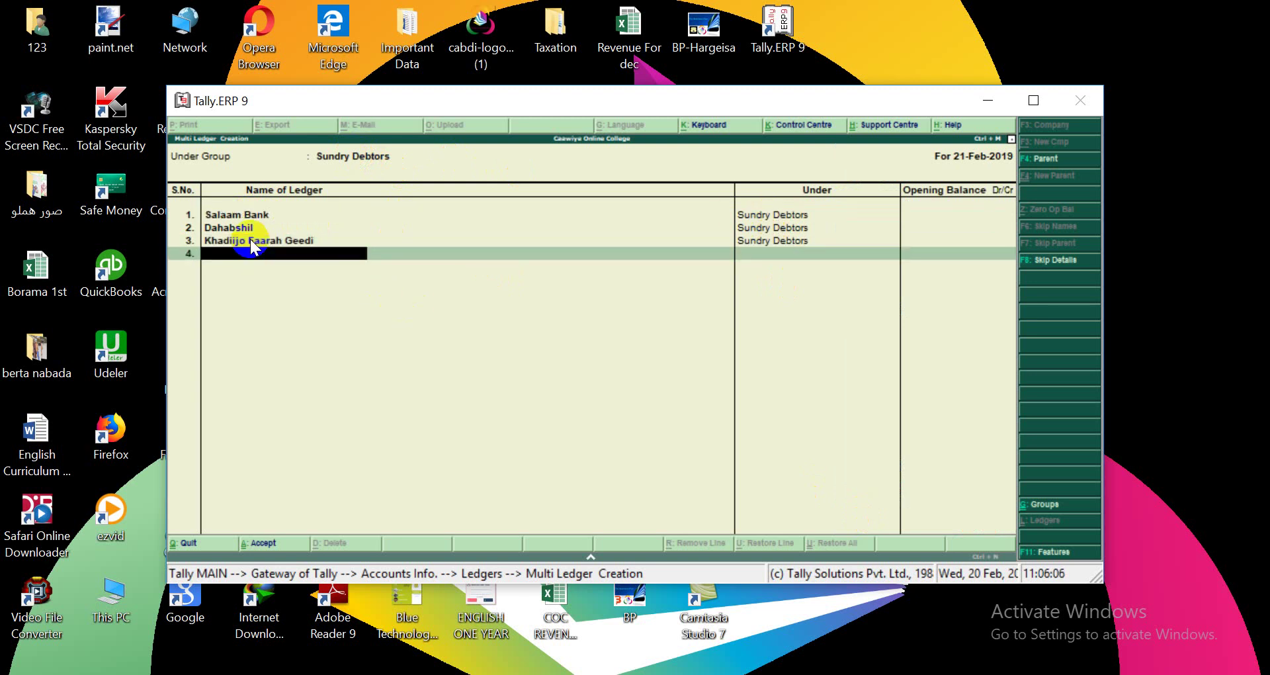
{"action": "key", "text": "Return"}
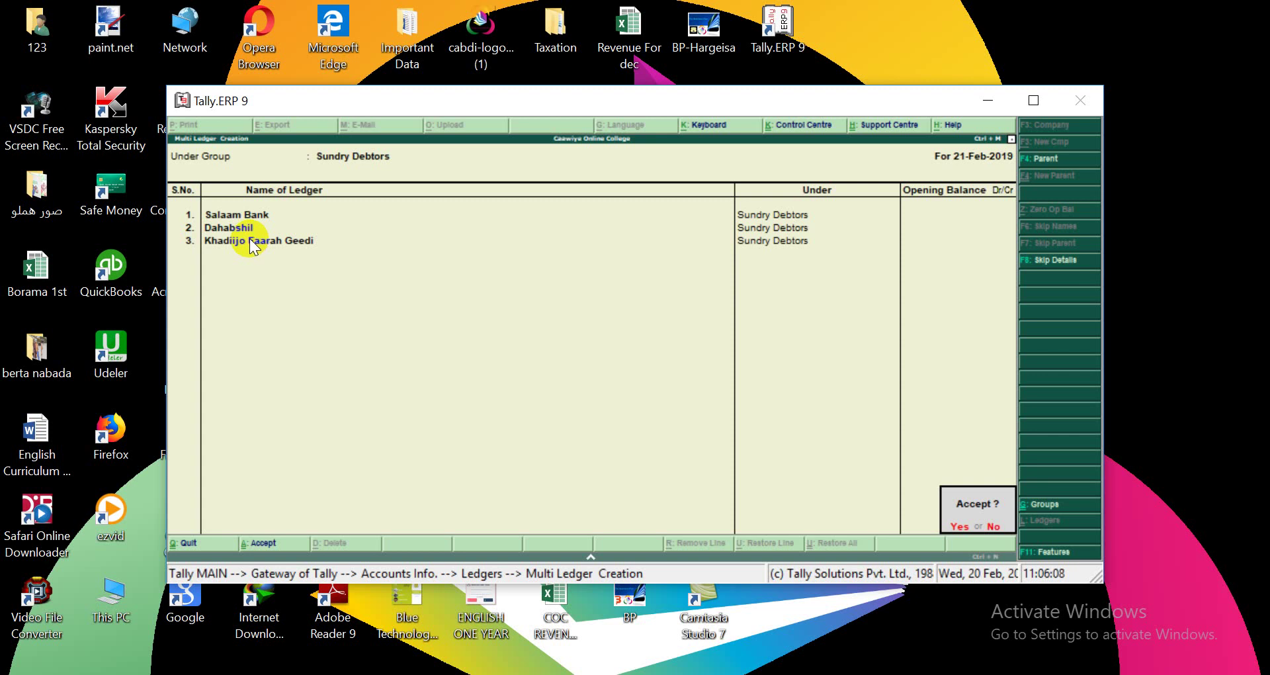
{"action": "left_click", "coordinate": [959, 527]}
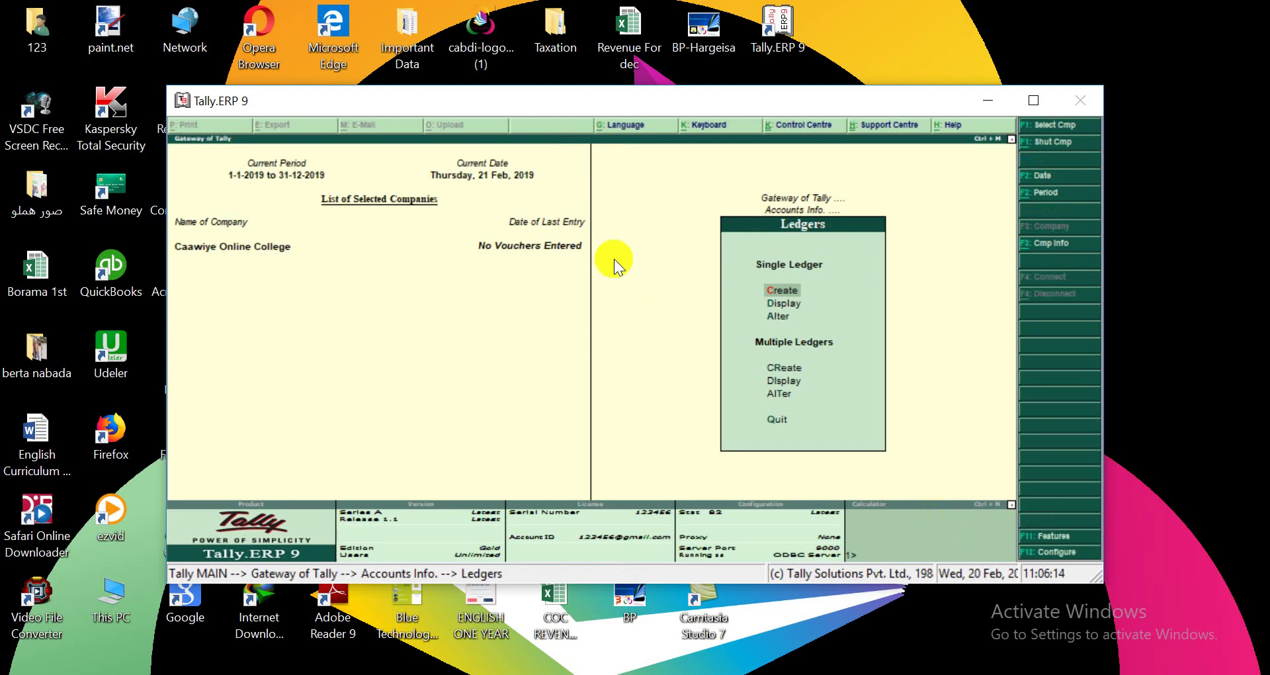
Open a new Multiple Ledgers creation screen with Fixed Assets as the Under Group.
{"action": "left_click", "coordinate": [787, 369]}
{"action": "left_click", "coordinate": [788, 369]}
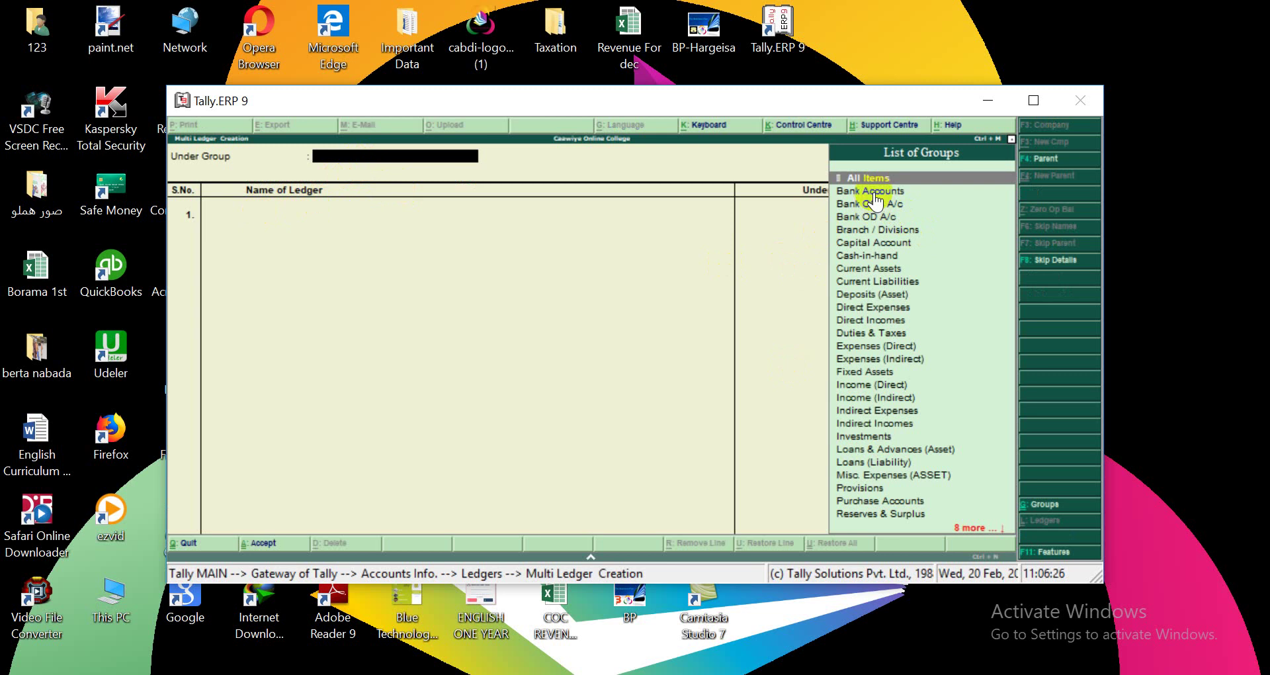
{"action": "left_click", "coordinate": [885, 374]}
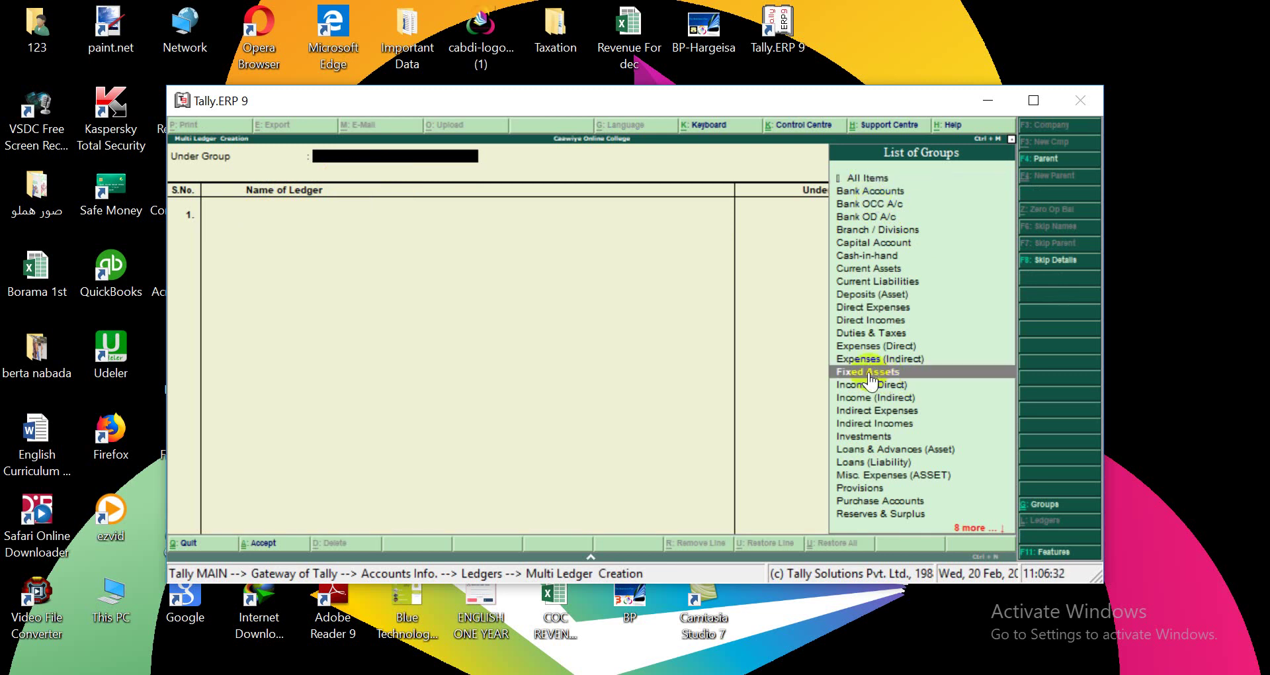
{"action": "left_click", "coordinate": [868, 372]}
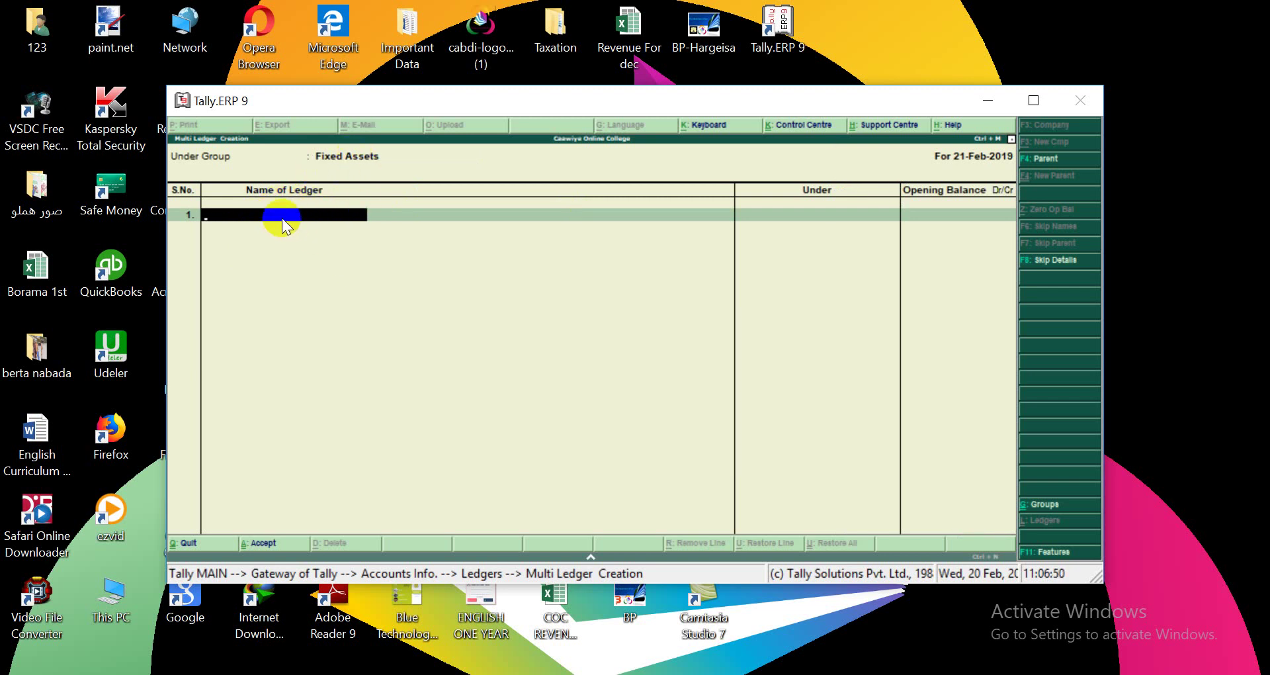
Enter the Buildings, Land and Equipment ledgers with blank opening balances and accept the screen.
{"action": "type", "text": "Buildings"}
{"action": "key", "text": "Return"}
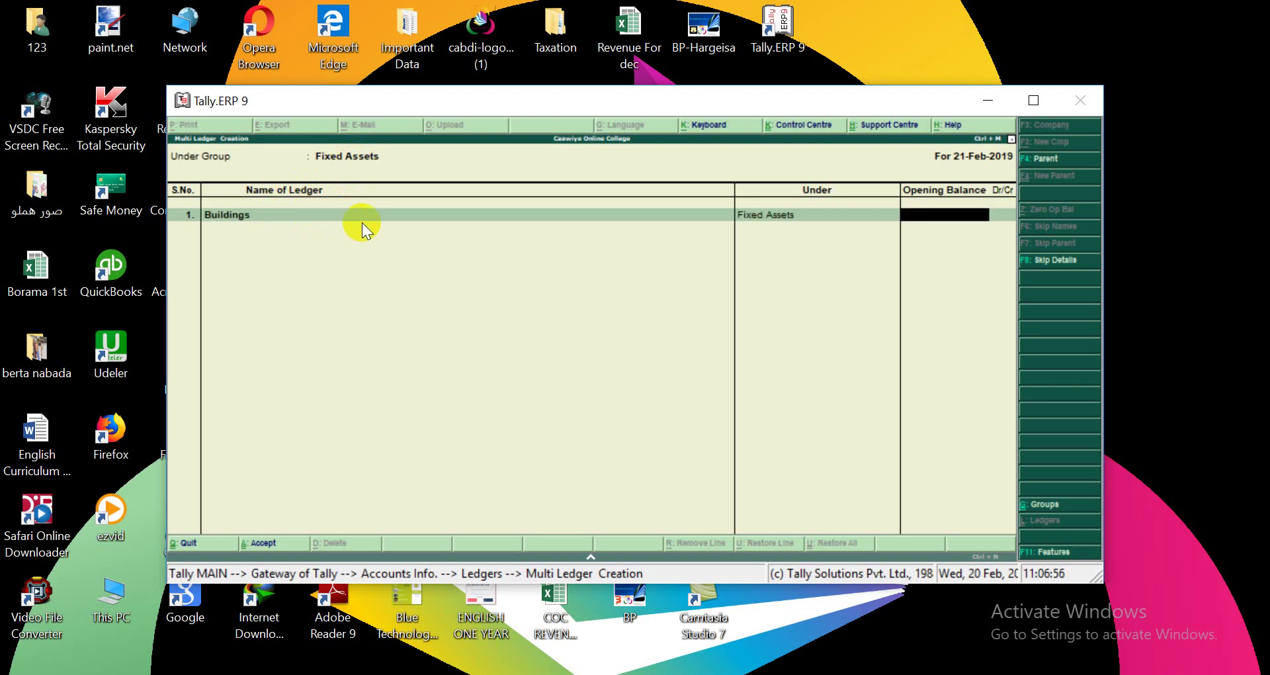
{"action": "key", "text": "Return"}
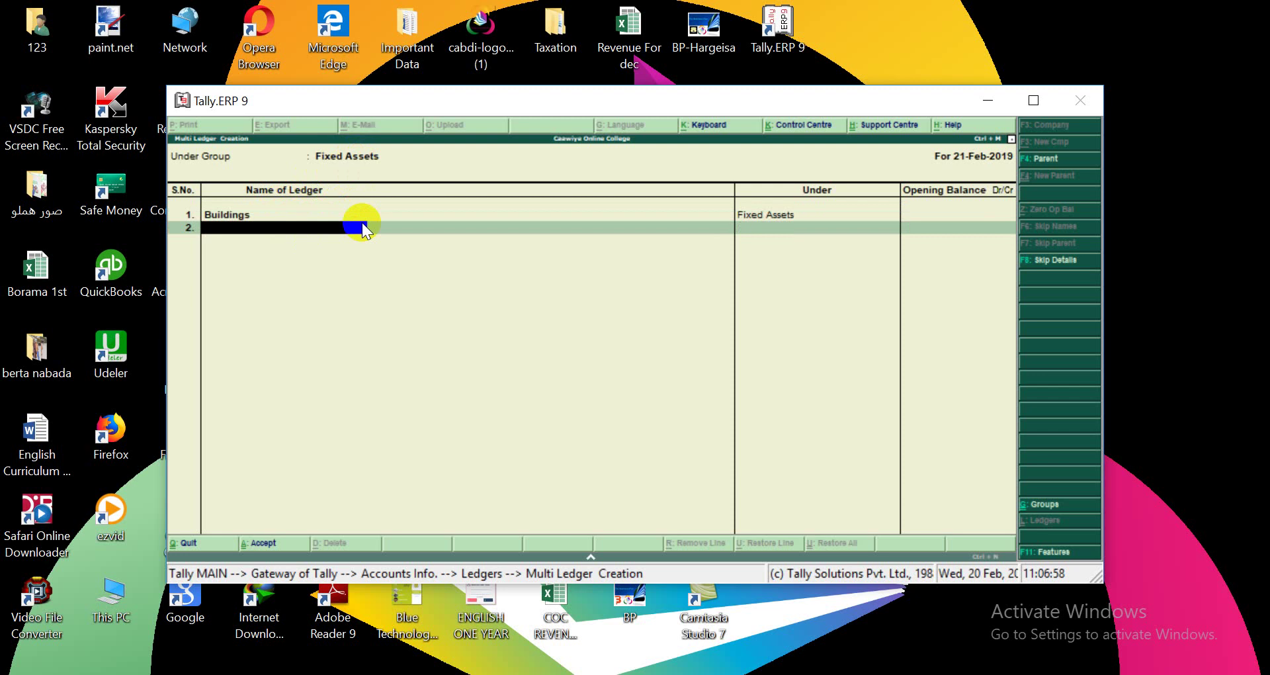
{"action": "type", "text": "Land"}
{"action": "key", "text": "Return"}
{"action": "key", "text": "Return"}
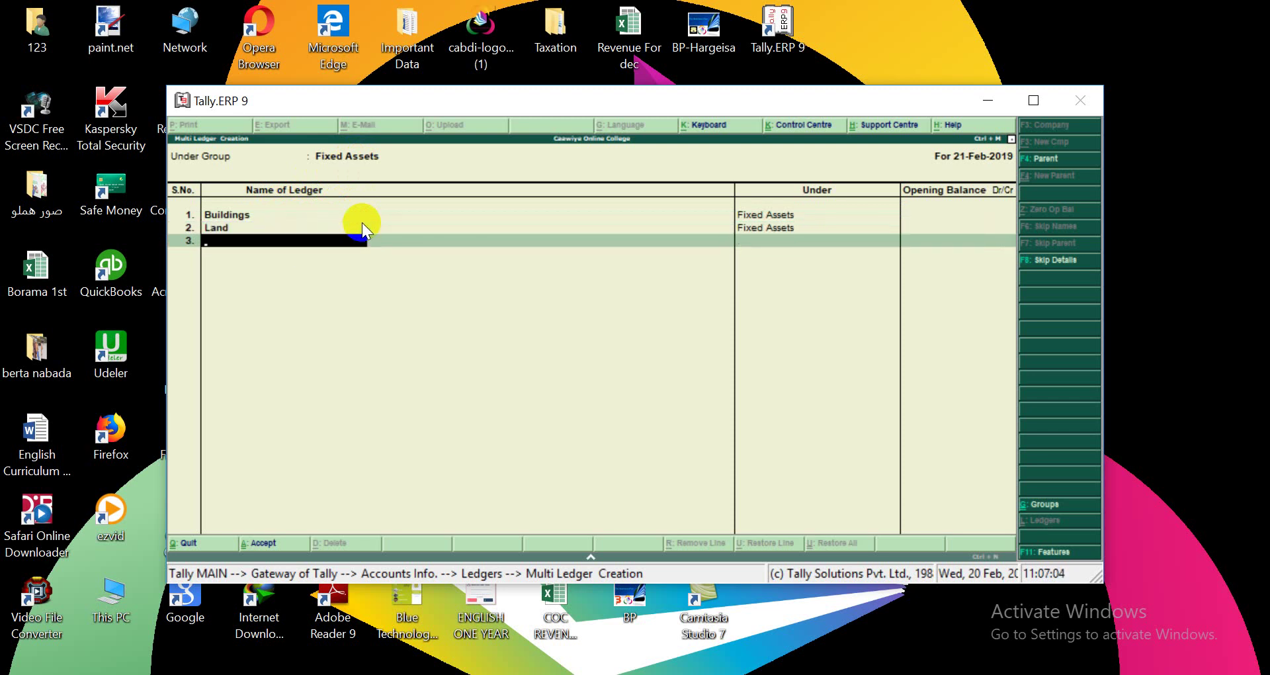
{"action": "type", "text": "Equipment"}
{"action": "key", "text": "Return"}
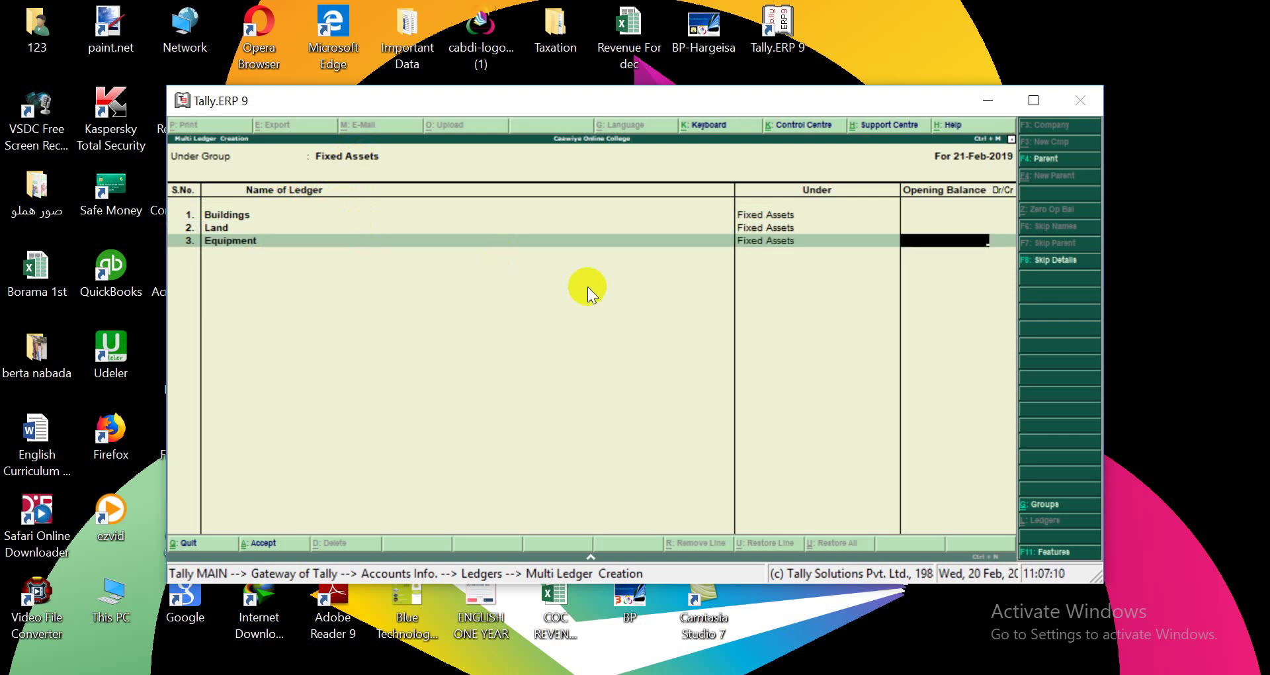
{"action": "key", "text": "Return"}
{"action": "key", "text": "Return"}
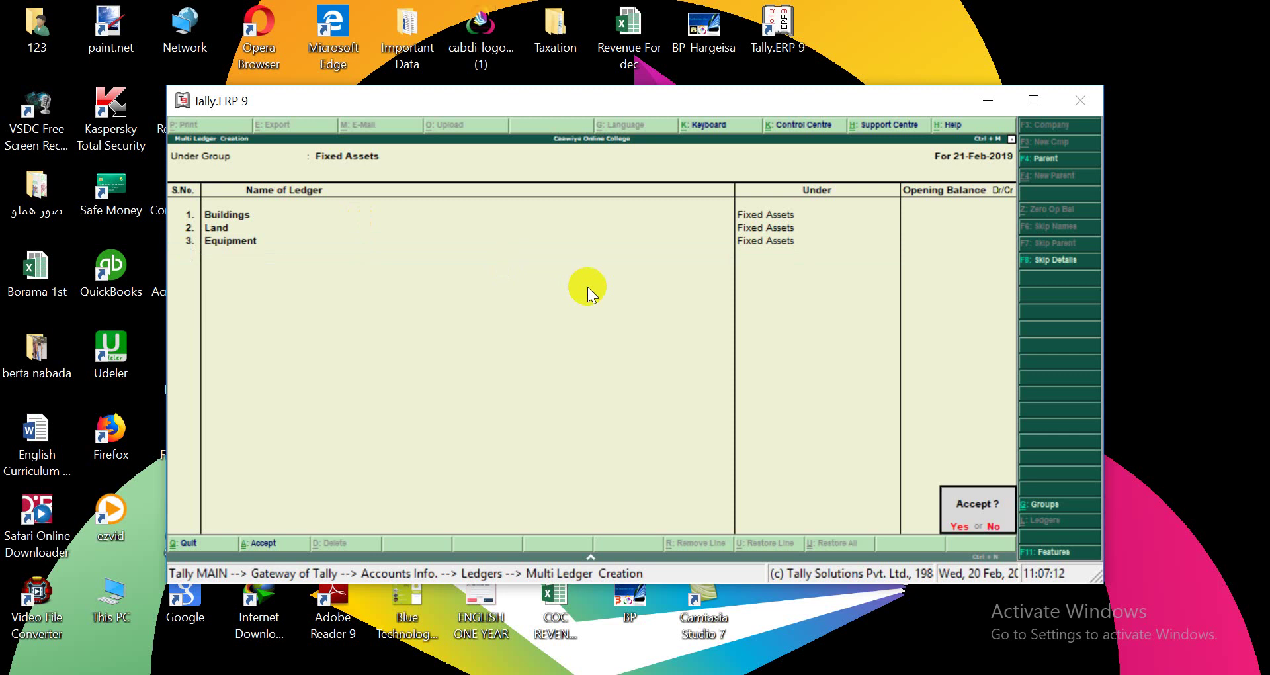
{"action": "left_click", "coordinate": [962, 524]}
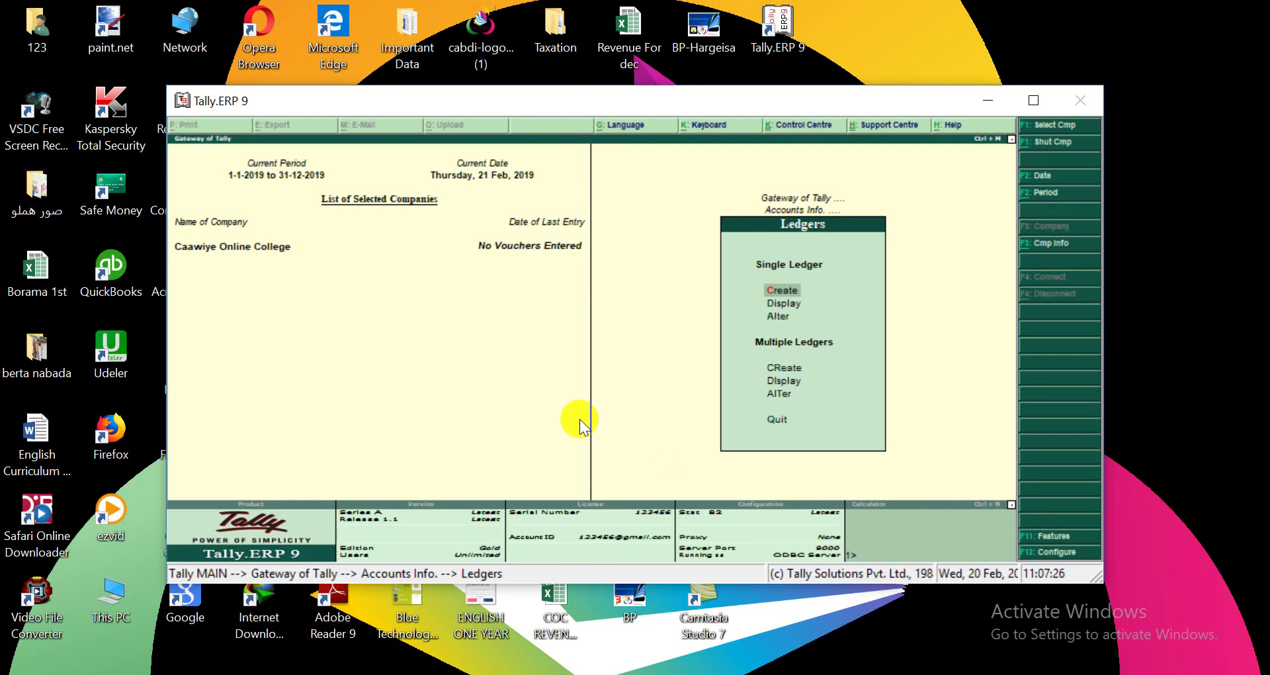
Choose Create under Multiple Ledgers to start a fresh Multi Ledger Creation screen.
{"action": "left_click", "coordinate": [785, 370]}
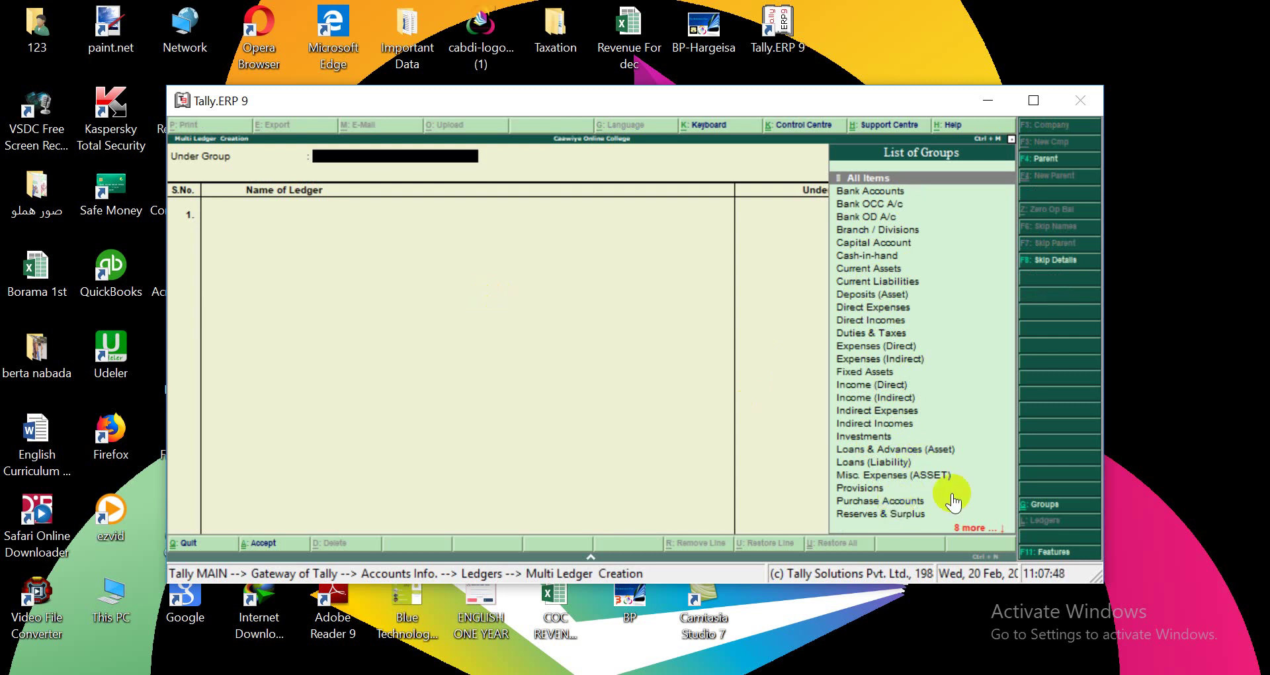
Page down the List of Groups until Sundry Debtors comes into view.
{"action": "left_click", "coordinate": [980, 534]}
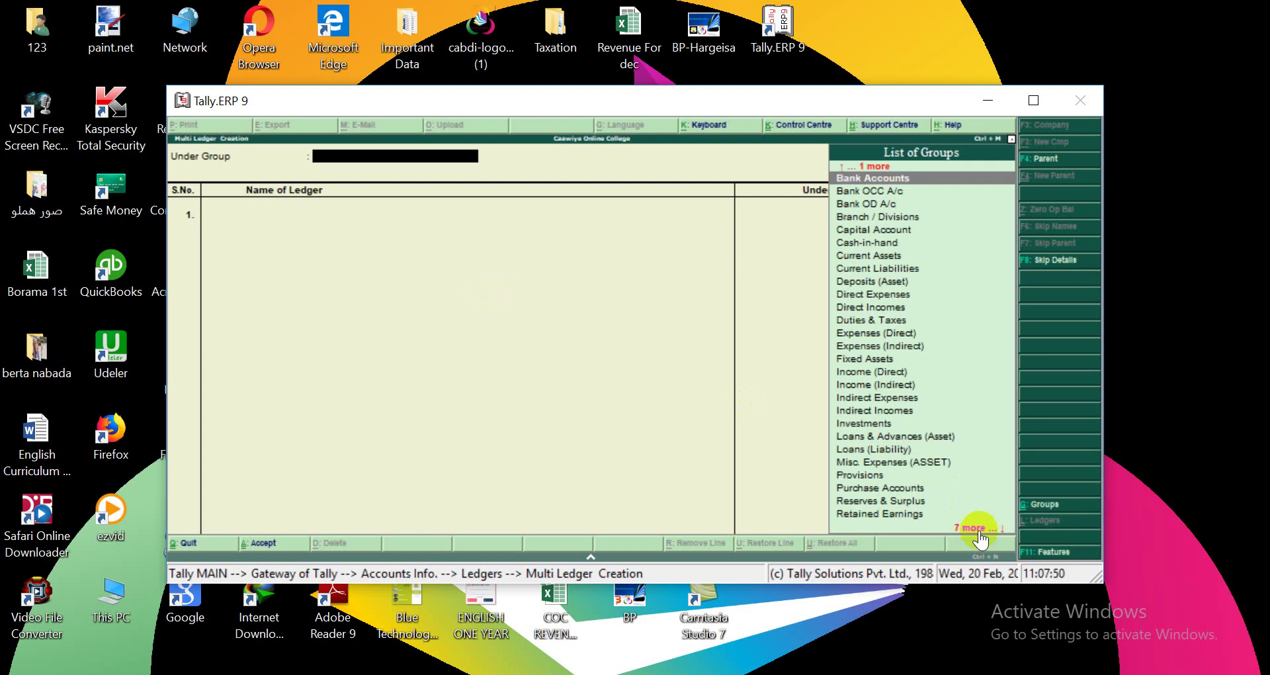
{"action": "left_click", "coordinate": [980, 532]}
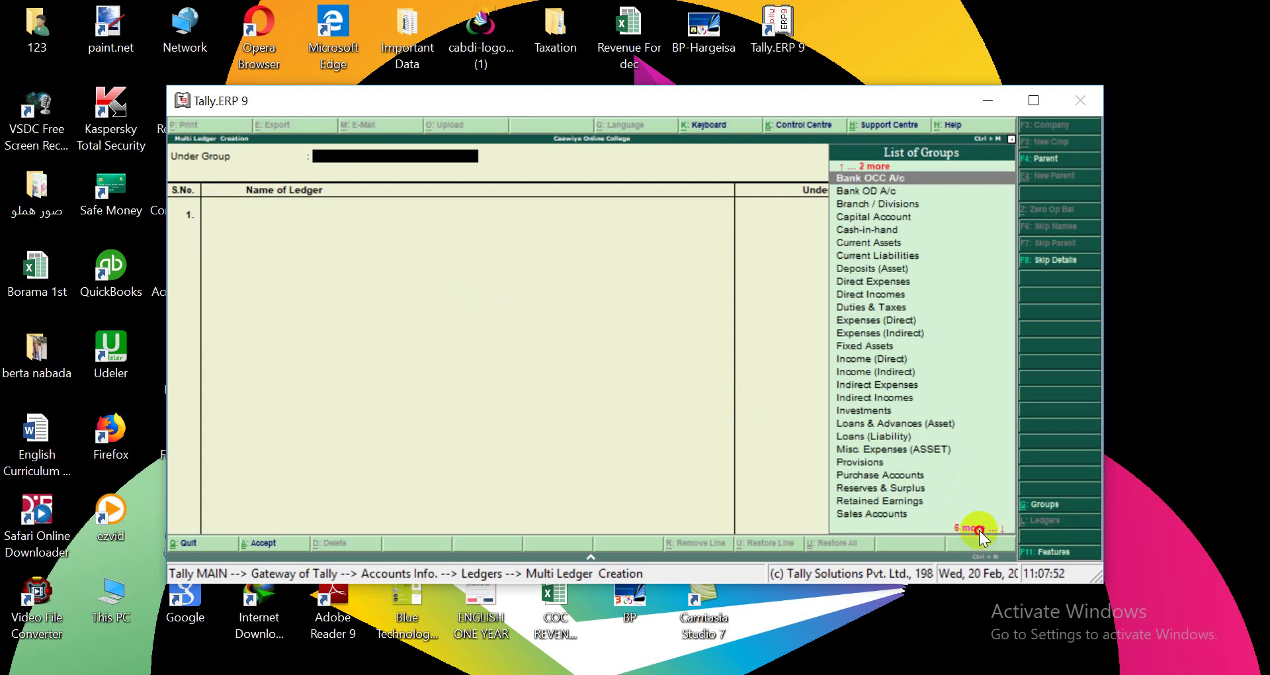
{"action": "left_click", "coordinate": [980, 530]}
{"action": "left_click", "coordinate": [979, 530]}
{"action": "left_click", "coordinate": [979, 530]}
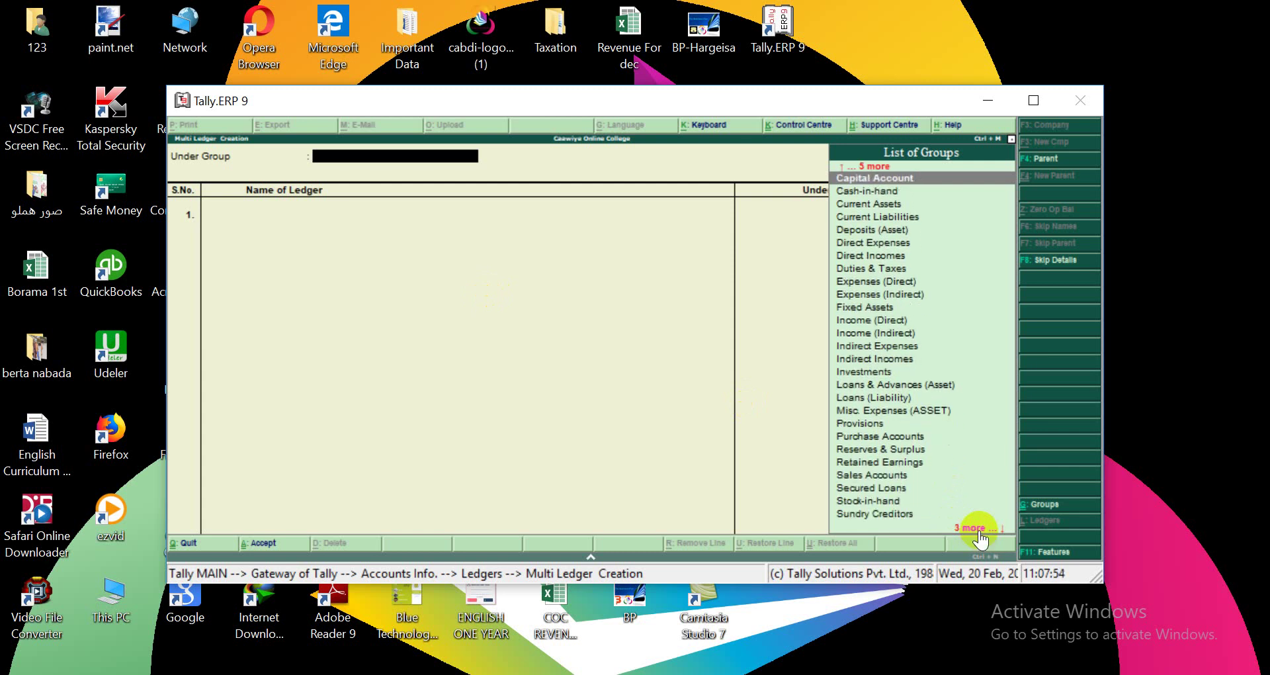
{"action": "left_click", "coordinate": [979, 530]}
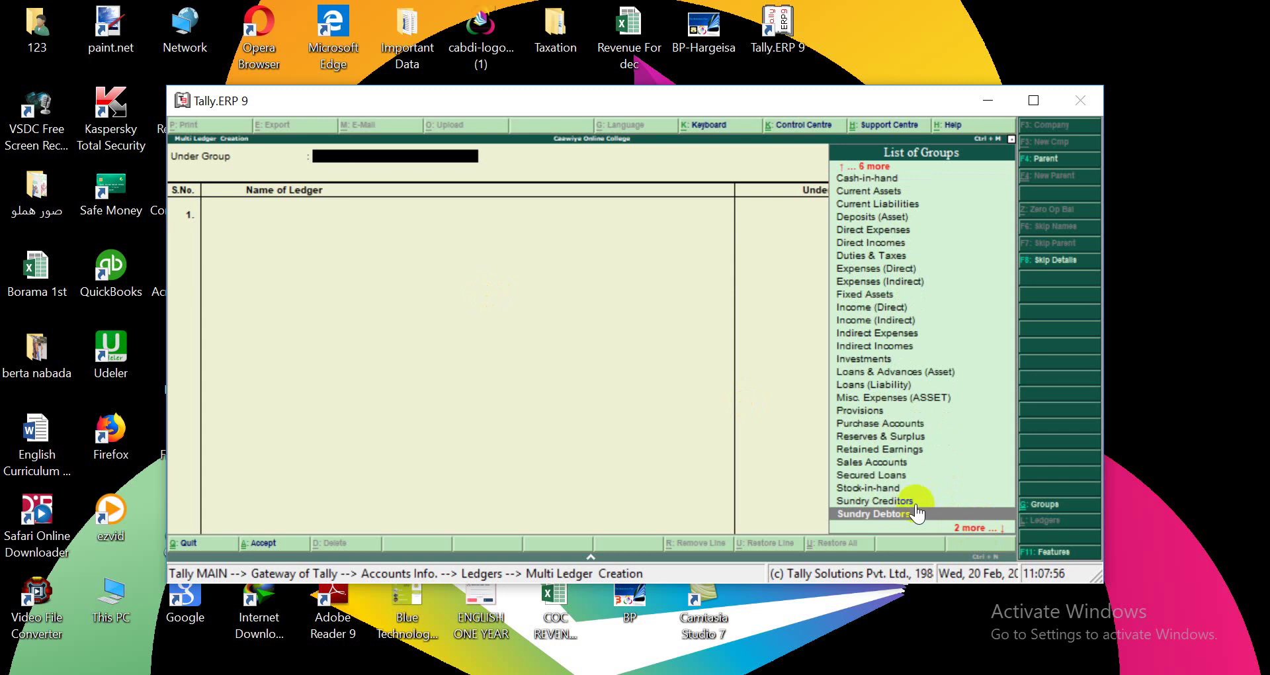